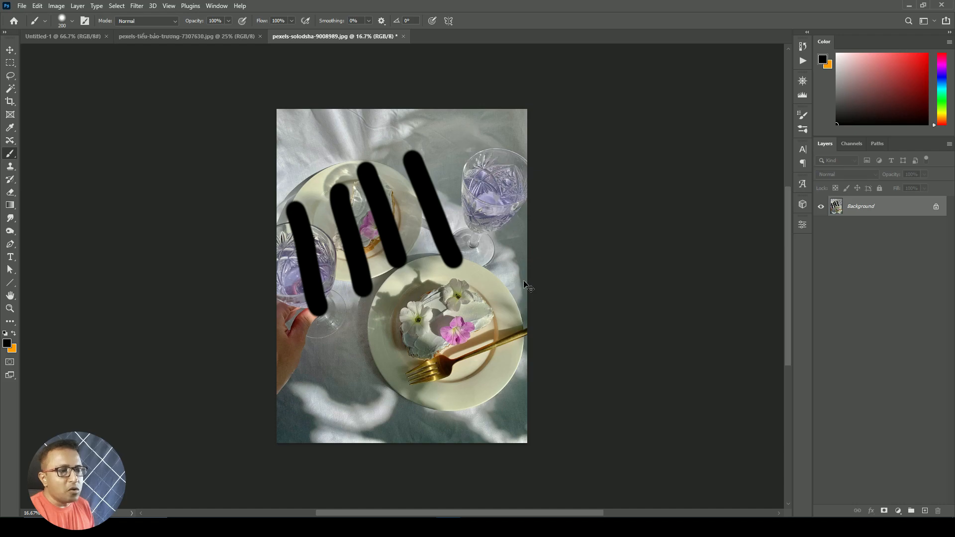
Undo the black brush strokes painted across the photo.
{"action": "key", "text": "ctrl+z"}
{"action": "key", "text": "ctrl+z"}
{"action": "key", "text": "ctrl+z"}
{"action": "key", "text": "ctrl+z"}
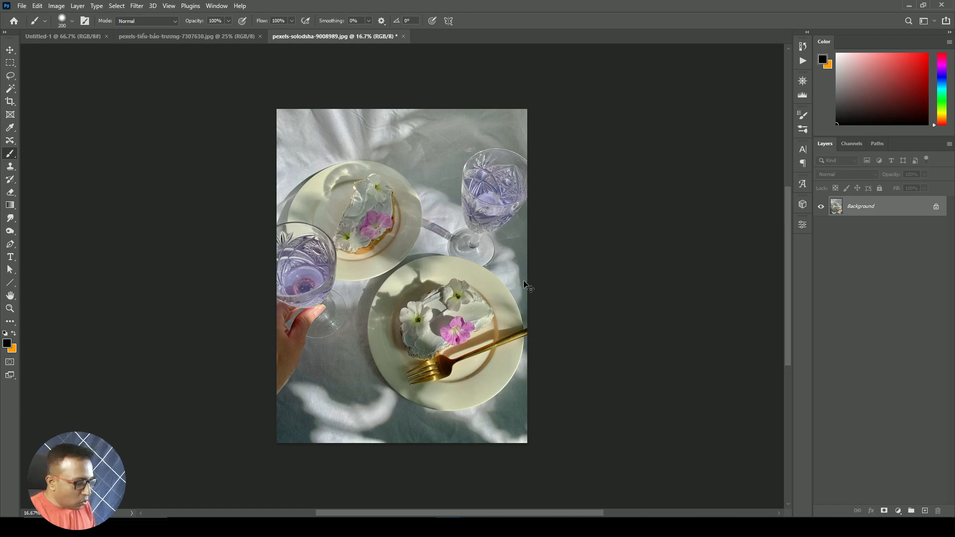
Redo all five black brush strokes on the photo.
{"action": "key", "text": "ctrl+shift+z"}
{"action": "key", "text": "ctrl+shift+z"}
{"action": "key", "text": "ctrl+shift+z"}
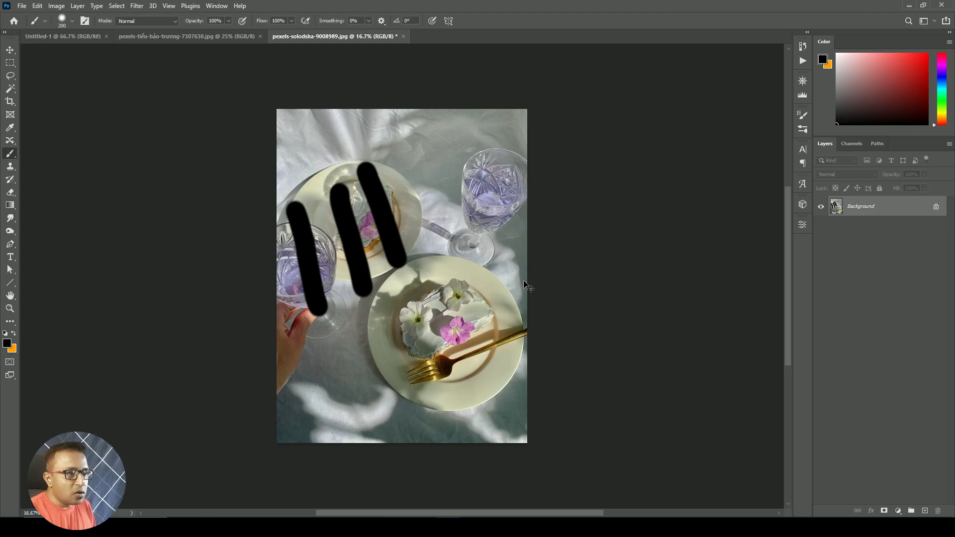
{"action": "key", "text": "ctrl+shift+z"}
{"action": "key", "text": "ctrl+shift+z"}
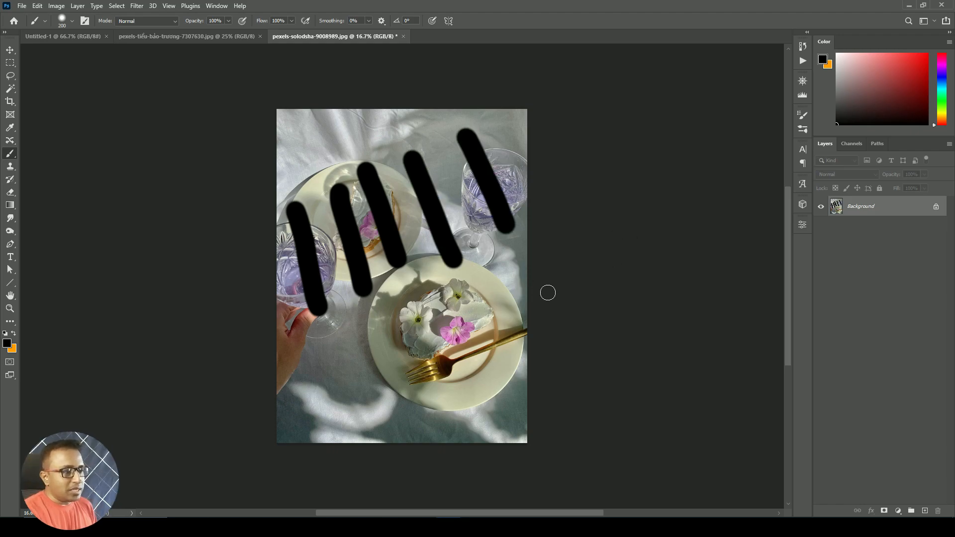
Undo the five black strokes one by one, back to the clean photo.
{"action": "key", "text": "ctrl+z"}
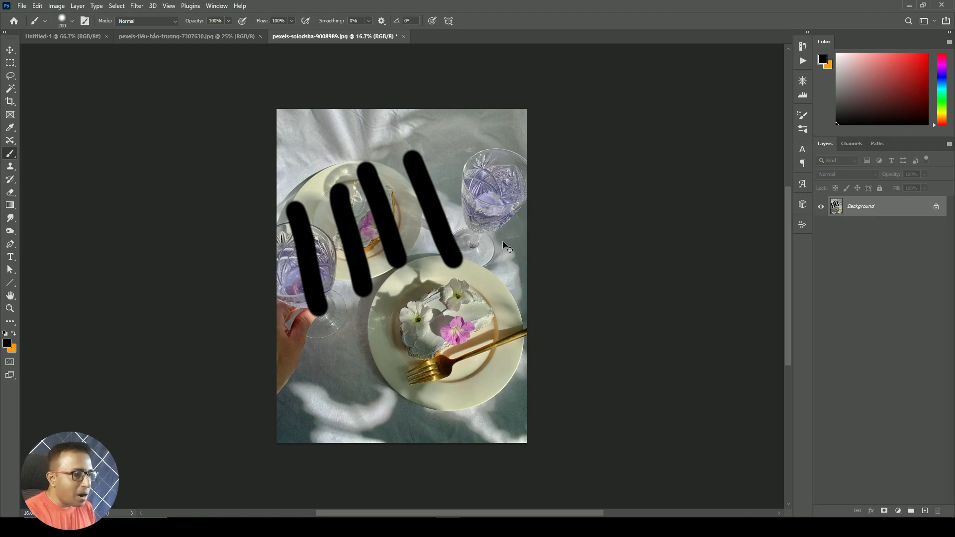
{"action": "key", "text": "ctrl+z"}
{"action": "key", "text": "ctrl+z"}
{"action": "key", "text": "ctrl+z"}
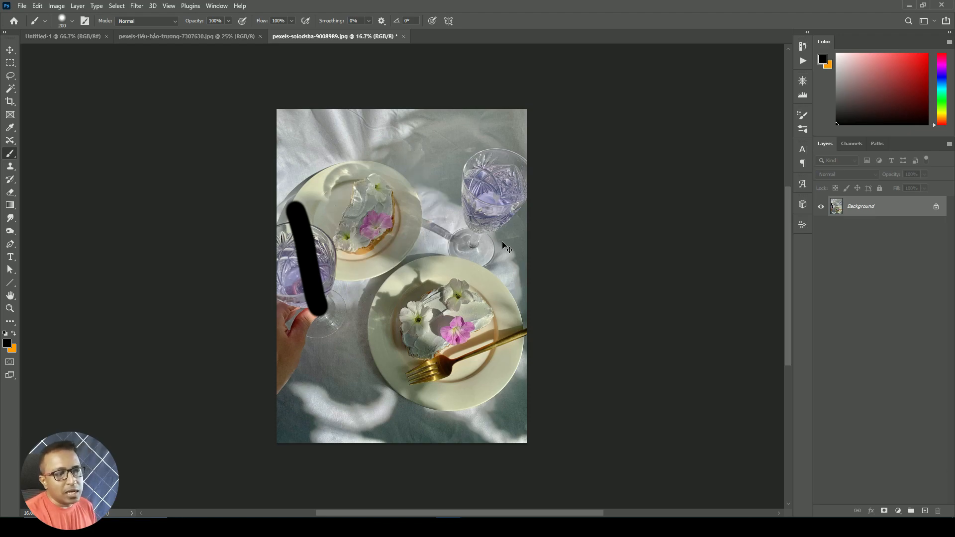
{"action": "key", "text": "ctrl+z"}
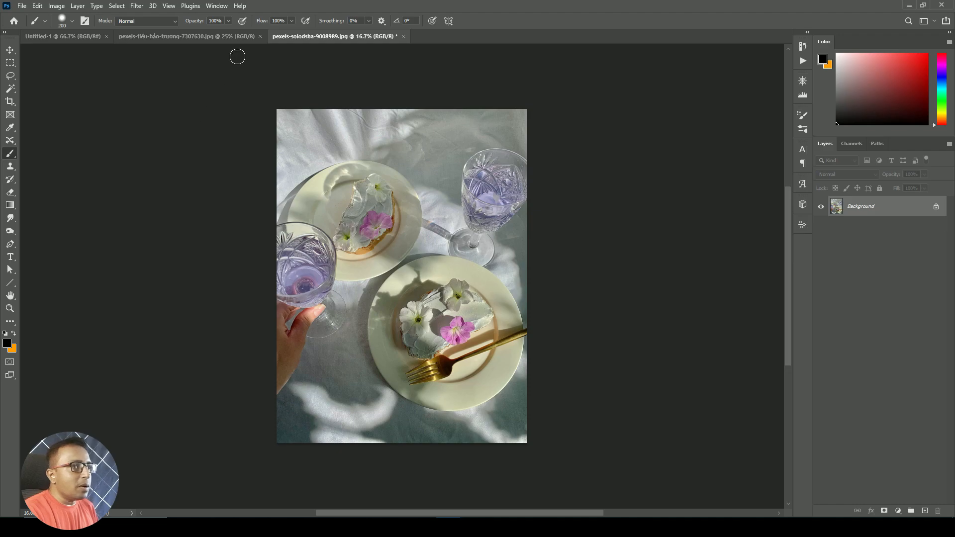
Show the document's History, step through each Brush Tool state, and return the photo to its Open state.
{"action": "left_click", "coordinate": [217, 6]}
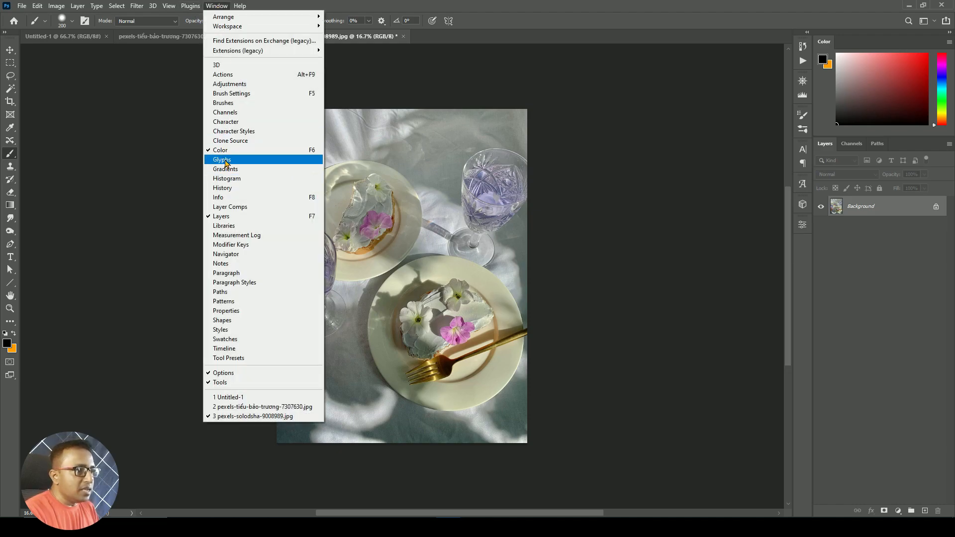
{"action": "left_click", "coordinate": [228, 189]}
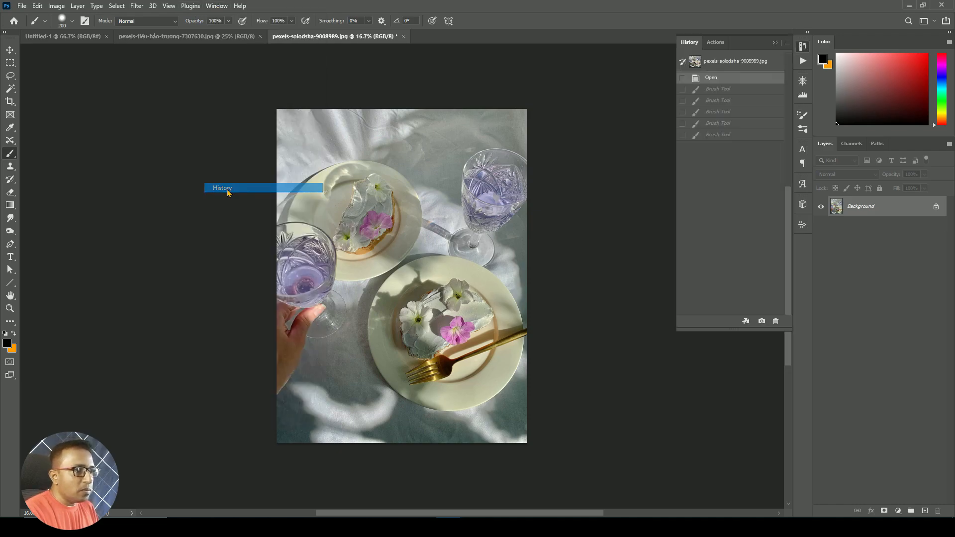
{"action": "left_click", "coordinate": [724, 89]}
{"action": "left_click", "coordinate": [722, 100]}
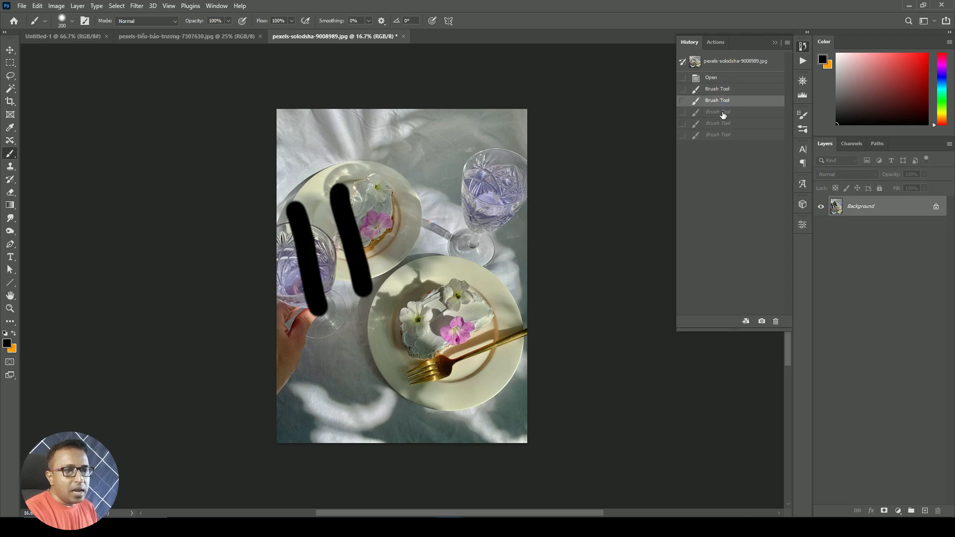
{"action": "left_click", "coordinate": [722, 112]}
{"action": "left_click", "coordinate": [721, 123]}
{"action": "left_click", "coordinate": [720, 135]}
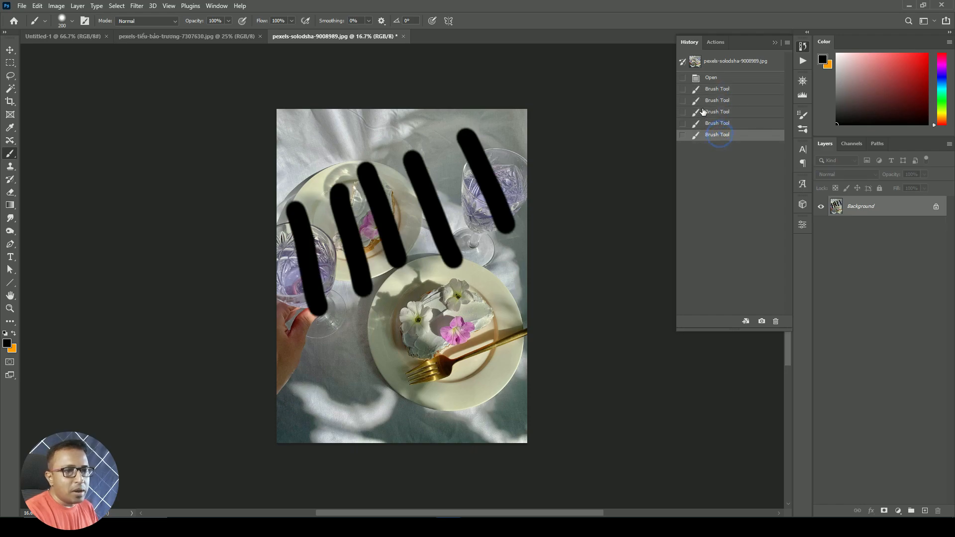
{"action": "left_click", "coordinate": [722, 78]}
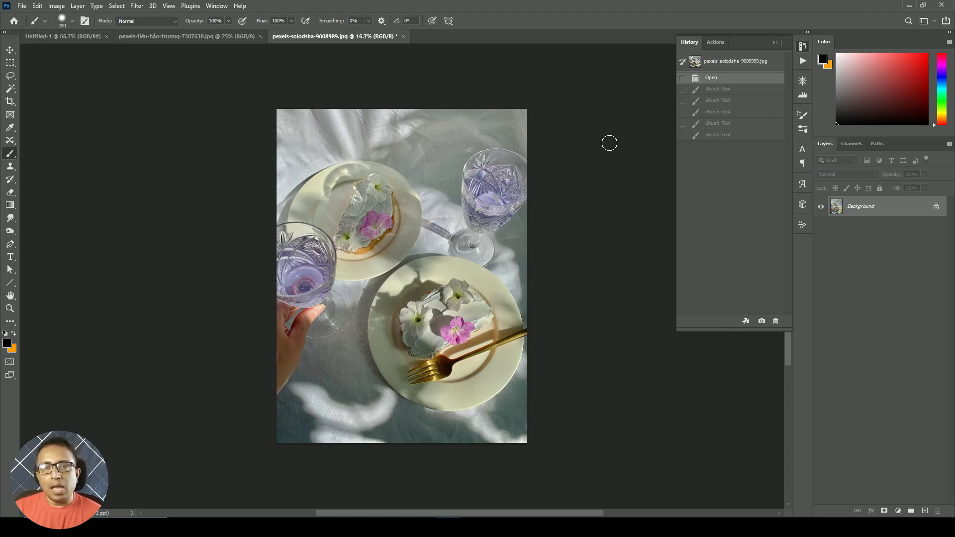
Open the Performance preferences and reposition the dialog over the document.
{"action": "left_click", "coordinate": [37, 6]}
{"action": "left_click", "coordinate": [86, 422]}
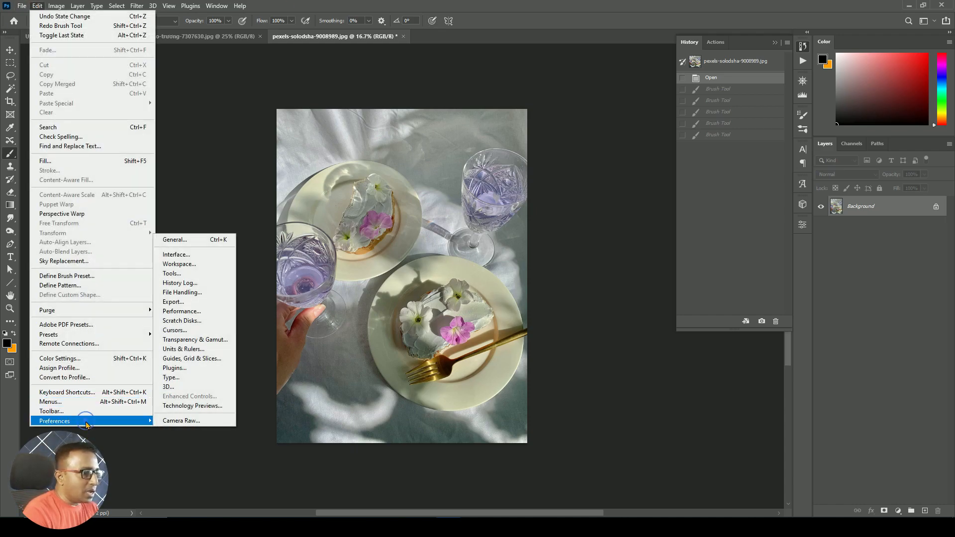
{"action": "left_click", "coordinate": [185, 312]}
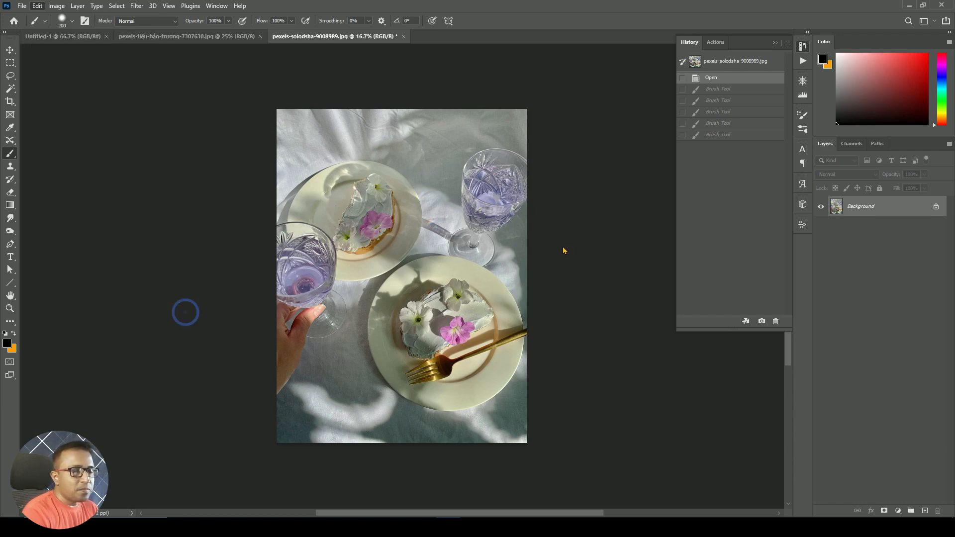
{"action": "left_click_drag", "start_coordinate": [431, 87], "coordinate": [451, 83]}
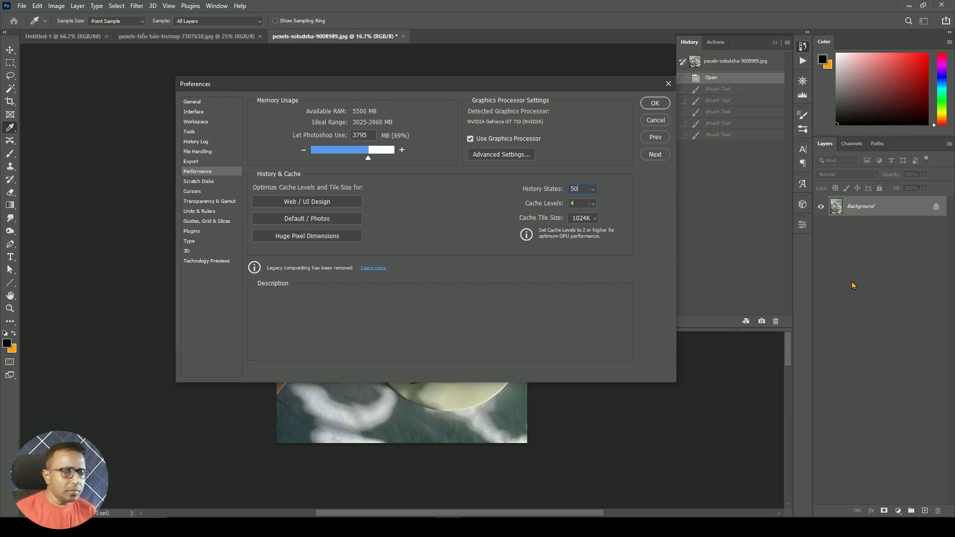
Set History States to 1000 and look at the adjustment range for Cache Levels.
{"action": "left_click", "coordinate": [592, 189]}
{"action": "left_click_drag", "start_coordinate": [591, 202], "coordinate": [630, 208]}
{"action": "left_click", "coordinate": [628, 181]}
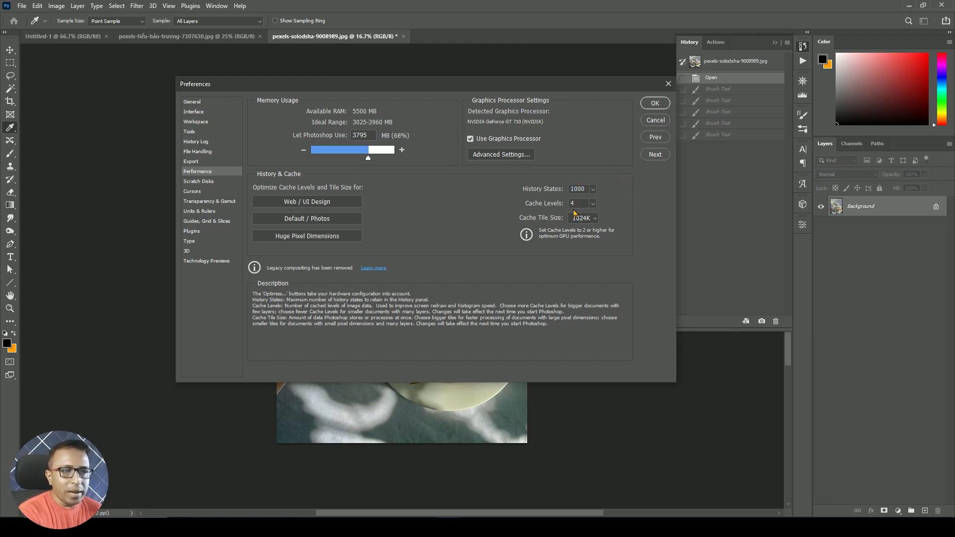
{"action": "left_click", "coordinate": [593, 203]}
{"action": "left_click", "coordinate": [626, 188]}
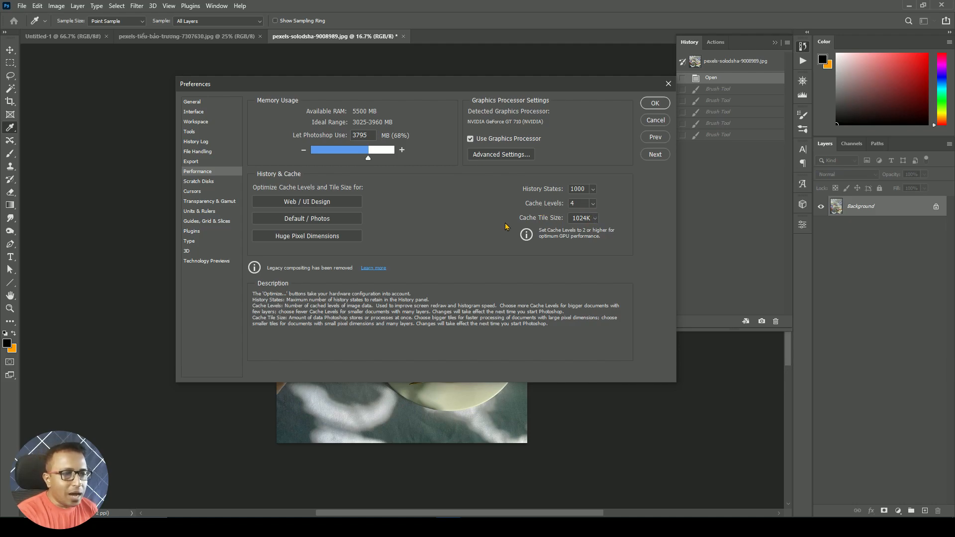
Optimize the cache for Default / Photos and set History States to 50.
{"action": "left_click", "coordinate": [319, 218]}
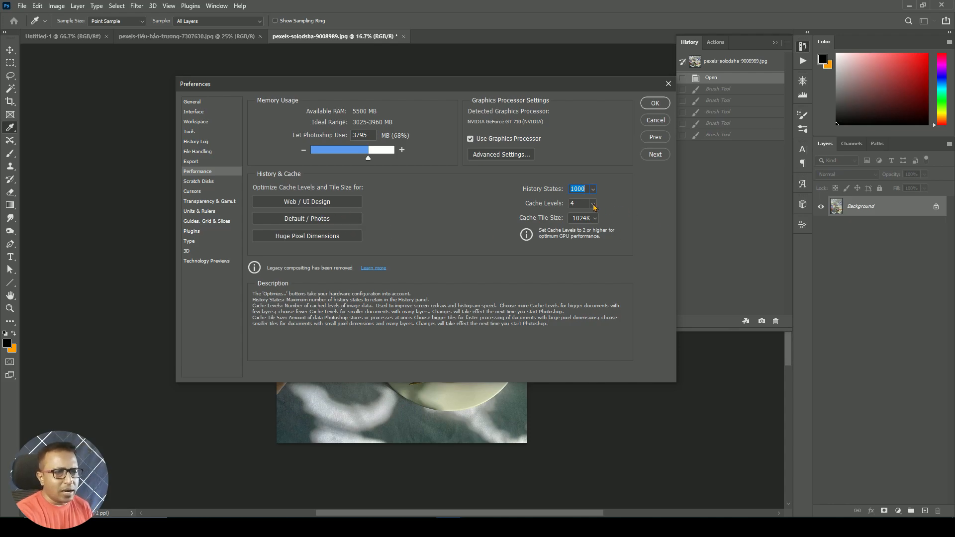
{"action": "type", "text": "50"}
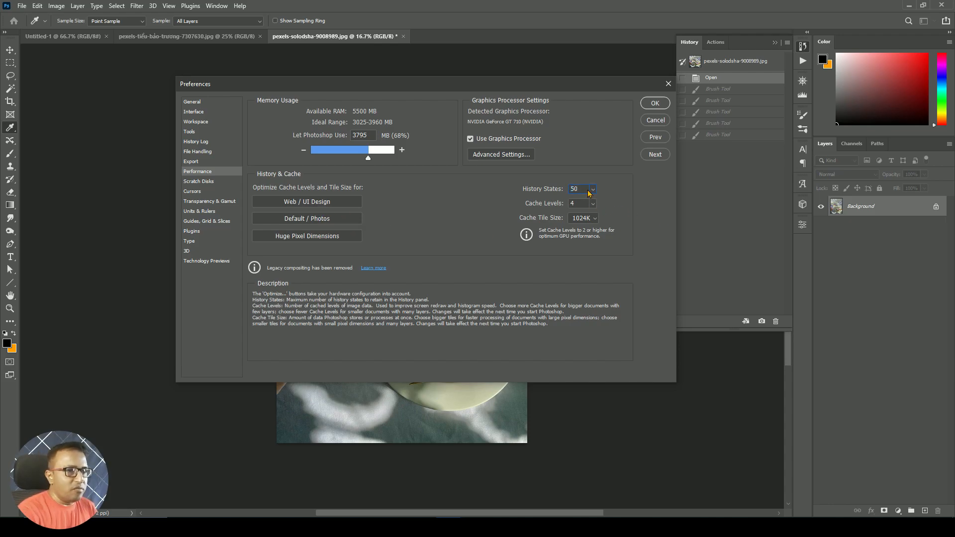
Try the Web / UI Design and Huge Pixel Dimensions cache presets, and accept the preferences with Default / Photos.
{"action": "left_click", "coordinate": [321, 202]}
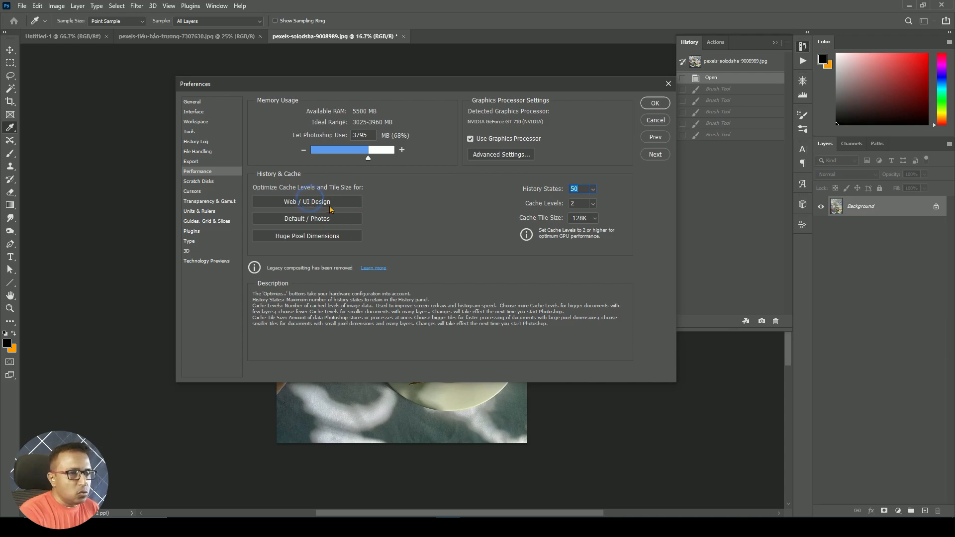
{"action": "left_click", "coordinate": [308, 219]}
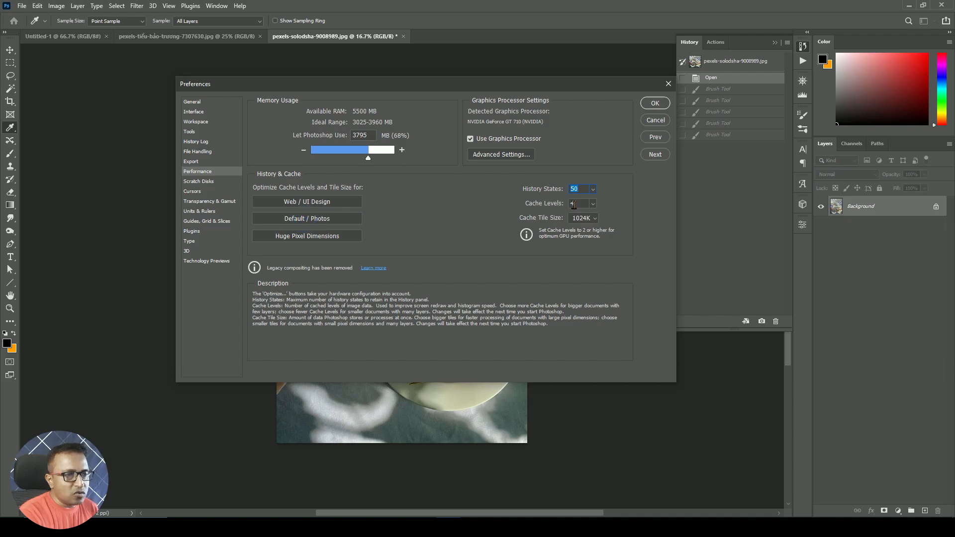
{"action": "left_click", "coordinate": [293, 236]}
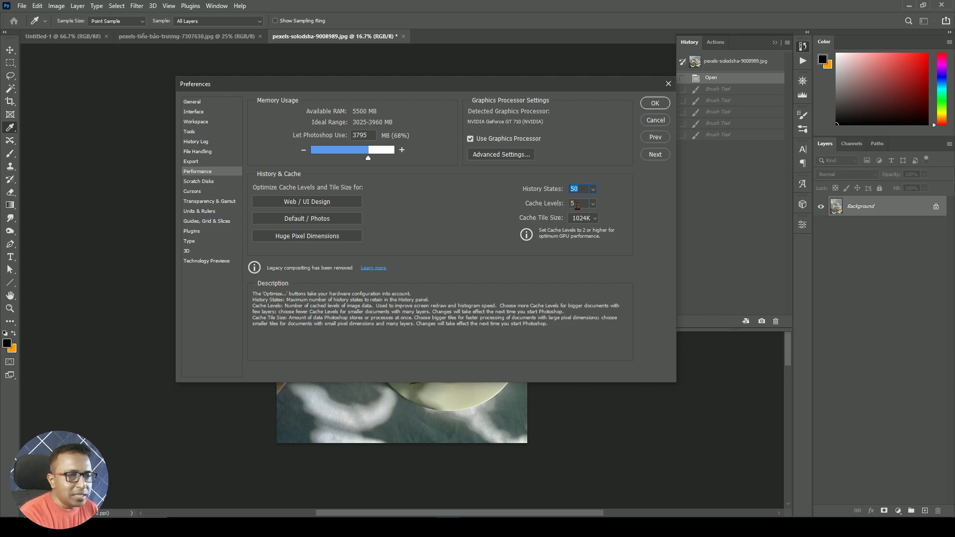
{"action": "left_click", "coordinate": [309, 220]}
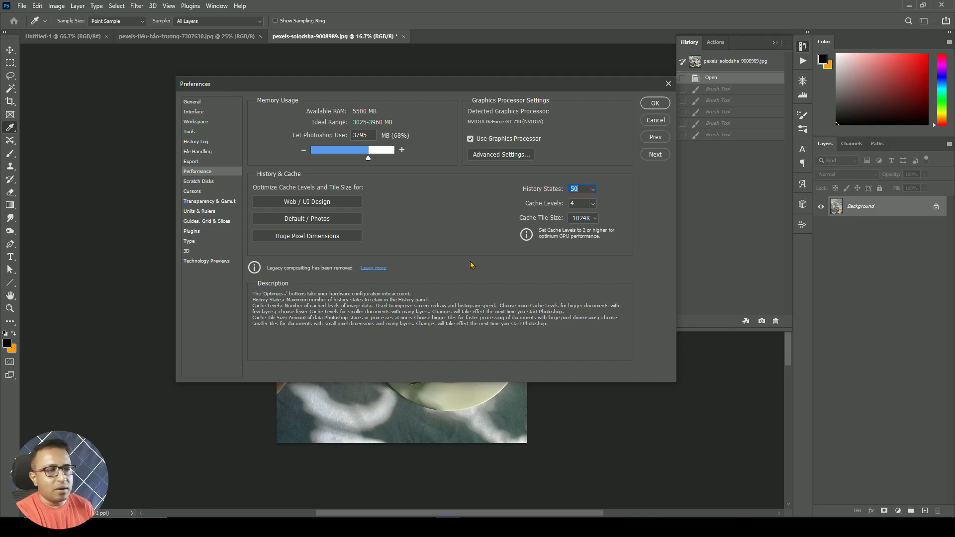
{"action": "left_click", "coordinate": [655, 104]}
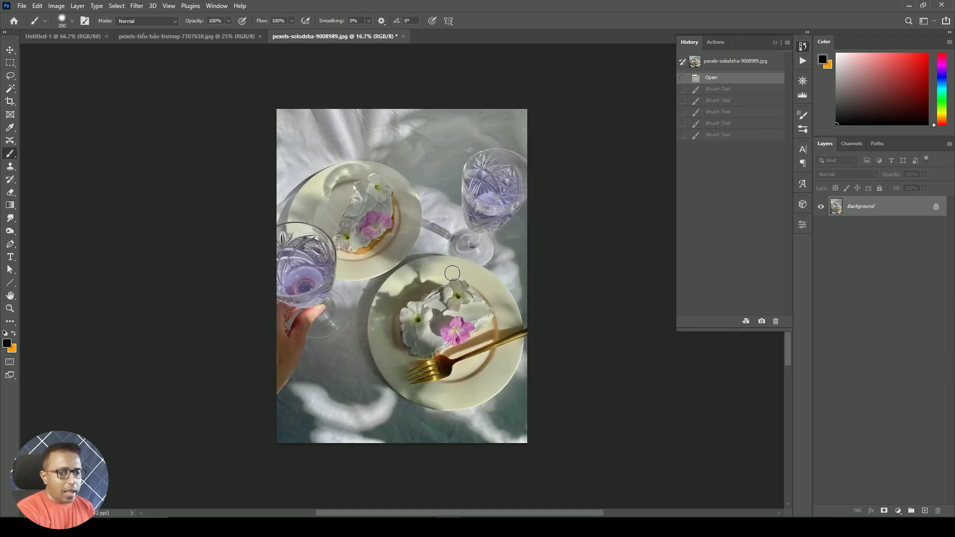
Enlarge the brush to 600 px and set its painting mode to Color.
{"action": "key", "text": "bracketright"}
{"action": "key", "text": "bracketright"}
{"action": "key", "text": "bracketright"}
{"action": "key", "text": "bracketright"}
{"action": "key", "text": "bracketright"}
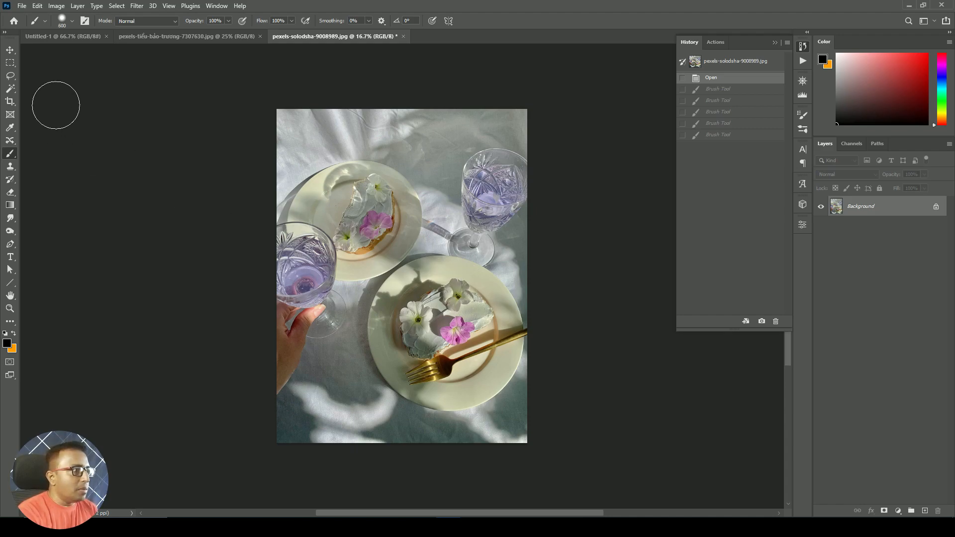
{"action": "left_click", "coordinate": [147, 22]}
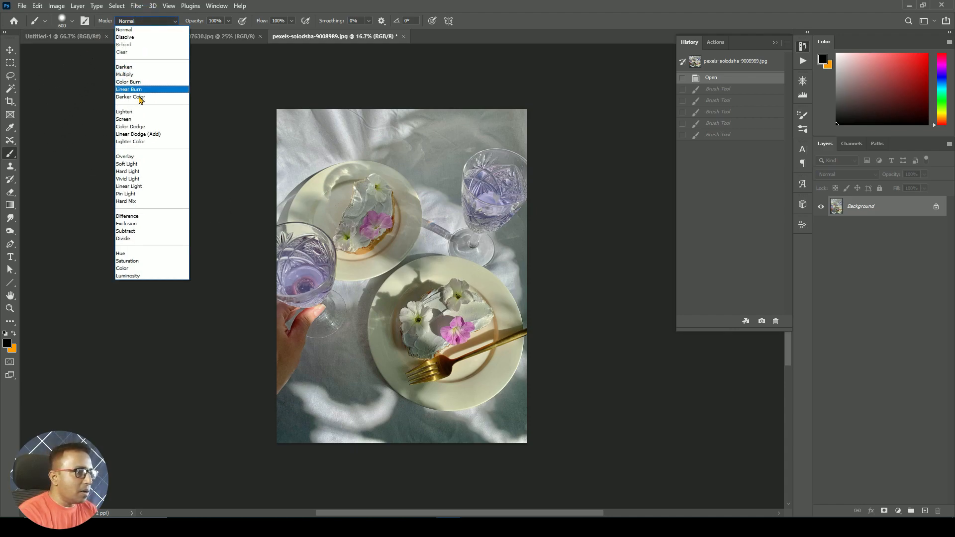
{"action": "key", "text": "Escape"}
{"action": "key", "text": "shift+alt+c"}
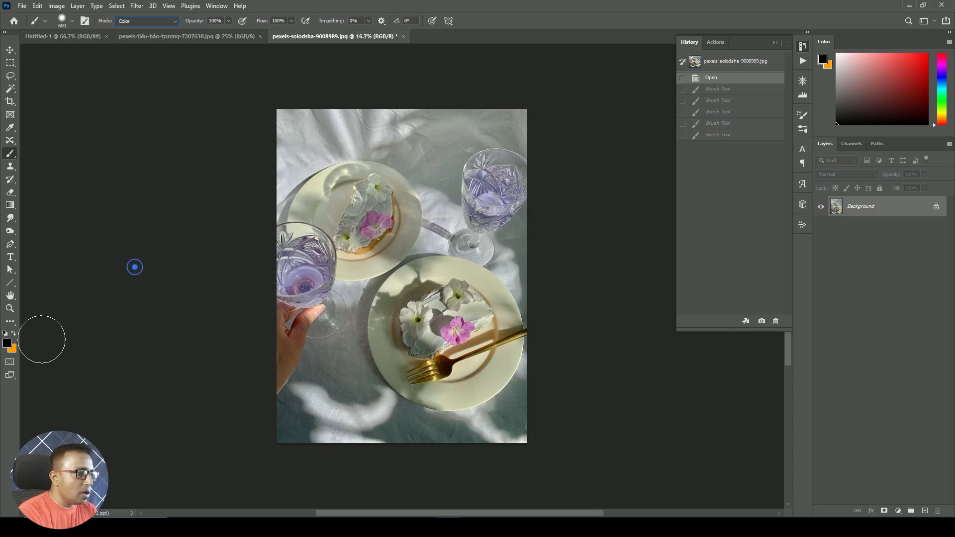
Make orange the foreground color and paint over both dessert plates.
{"action": "left_click", "coordinate": [14, 334]}
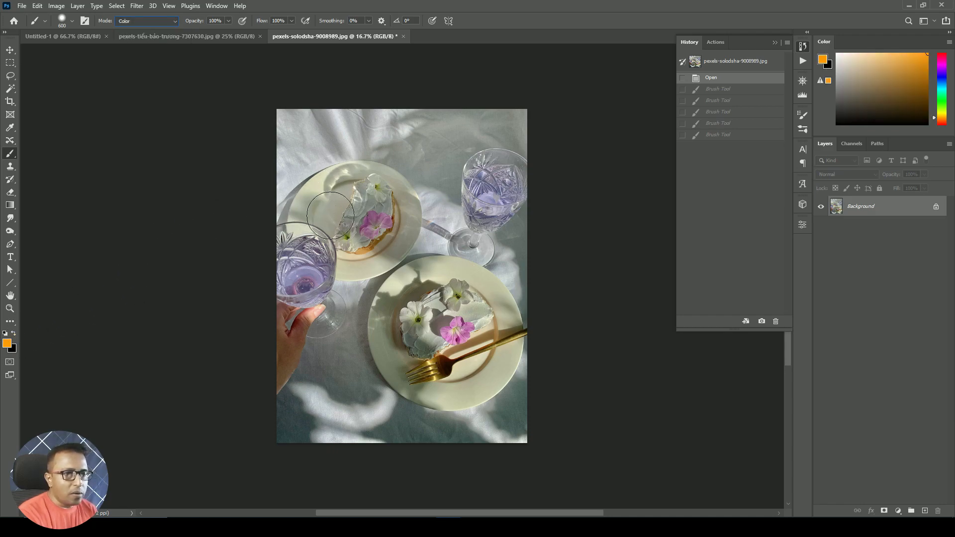
{"action": "mouse_move", "coordinate": [304, 222]}
{"action": "left_mouse_down"}
{"action": "mouse_move", "coordinate": [359, 191]}
{"action": "mouse_move", "coordinate": [385, 213]}
{"action": "mouse_move", "coordinate": [362, 247]}
{"action": "mouse_move", "coordinate": [323, 208]}
{"action": "mouse_move", "coordinate": [354, 263]}
{"action": "left_mouse_up"}
{"action": "mouse_move", "coordinate": [395, 338]}
{"action": "left_mouse_down"}
{"action": "mouse_move", "coordinate": [469, 292]}
{"action": "mouse_move", "coordinate": [461, 377]}
{"action": "mouse_move", "coordinate": [451, 299]}
{"action": "mouse_move", "coordinate": [445, 364]}
{"action": "mouse_move", "coordinate": [464, 356]}
{"action": "mouse_move", "coordinate": [532, 288]}
{"action": "left_mouse_up"}
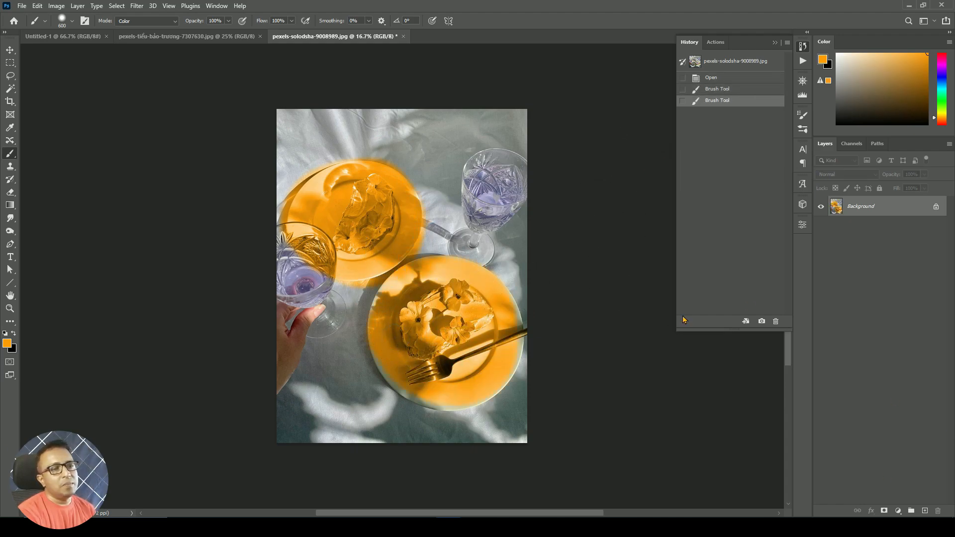
Paint orange patches over the cloth along the photo's upper edge, the upper-right glass and the lower-left corner.
{"action": "left_click_drag", "start_coordinate": [338, 83], "coordinate": [786, 160]}
{"action": "key", "text": "ctrl+z"}
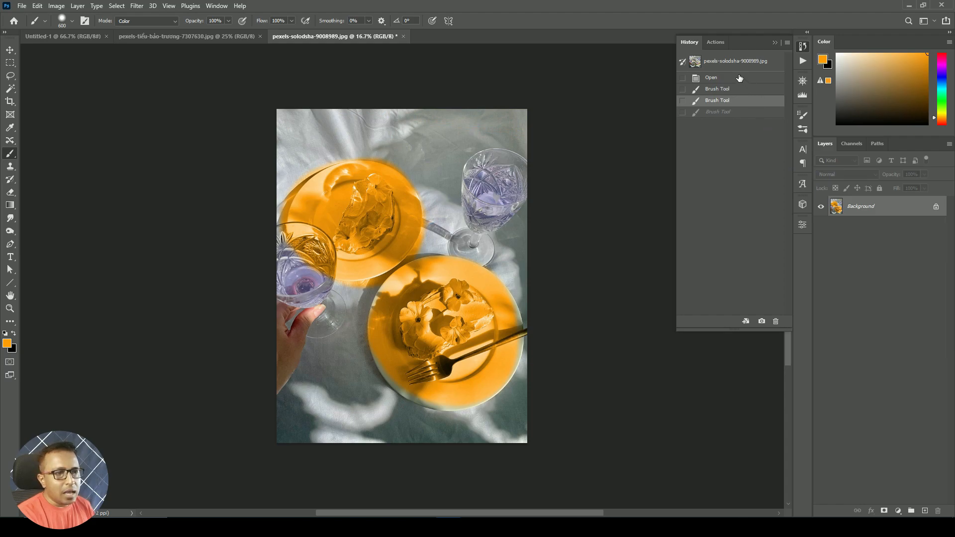
{"action": "mouse_move", "coordinate": [483, 122]}
{"action": "left_mouse_down"}
{"action": "mouse_move", "coordinate": [522, 203]}
{"action": "mouse_move", "coordinate": [520, 239]}
{"action": "left_mouse_up"}
{"action": "left_click_drag", "start_coordinate": [369, 96], "coordinate": [401, 112]}
{"action": "left_click_drag", "start_coordinate": [289, 99], "coordinate": [287, 144]}
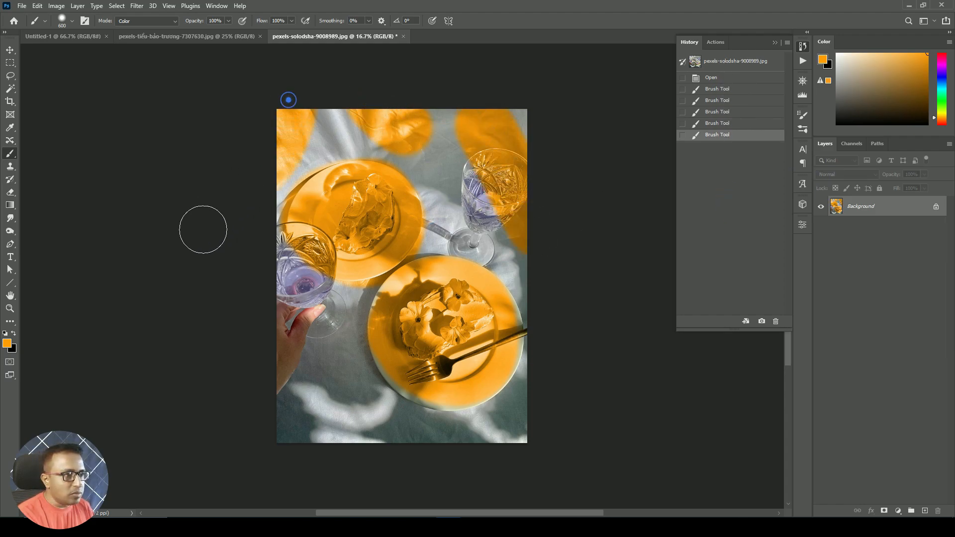
{"action": "left_click_drag", "start_coordinate": [262, 401], "coordinate": [319, 418]}
{"action": "left_click_drag", "start_coordinate": [418, 472], "coordinate": [416, 471]}
Use the History Brush Tool to restore the original colors on the upper cloth and the upper-right glass.
{"action": "left_click_drag", "start_coordinate": [10, 179], "coordinate": [66, 182]}
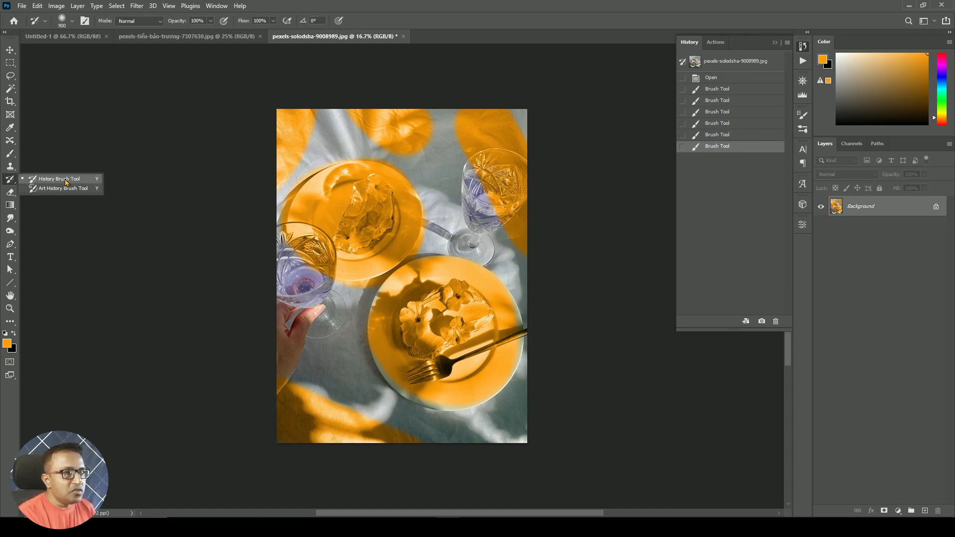
{"action": "left_click", "coordinate": [65, 182]}
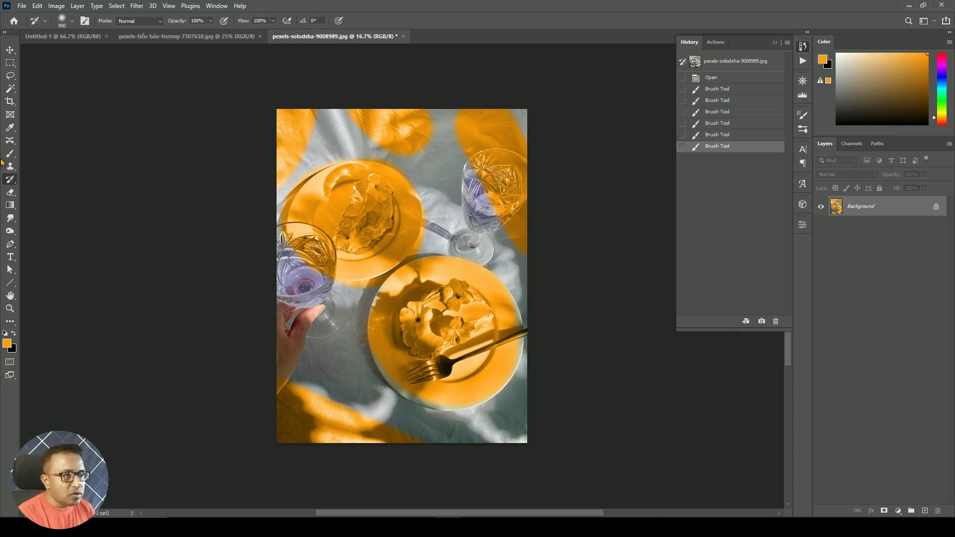
{"action": "mouse_move", "coordinate": [278, 144]}
{"action": "left_mouse_down"}
{"action": "mouse_move", "coordinate": [336, 118]}
{"action": "mouse_move", "coordinate": [415, 114]}
{"action": "mouse_move", "coordinate": [433, 142]}
{"action": "mouse_move", "coordinate": [382, 137]}
{"action": "mouse_move", "coordinate": [254, 175]}
{"action": "mouse_move", "coordinate": [341, 85]}
{"action": "mouse_move", "coordinate": [286, 113]}
{"action": "mouse_move", "coordinate": [225, 175]}
{"action": "mouse_move", "coordinate": [359, 144]}
{"action": "mouse_move", "coordinate": [446, 109]}
{"action": "mouse_move", "coordinate": [477, 119]}
{"action": "mouse_move", "coordinate": [550, 264]}
{"action": "left_mouse_up"}
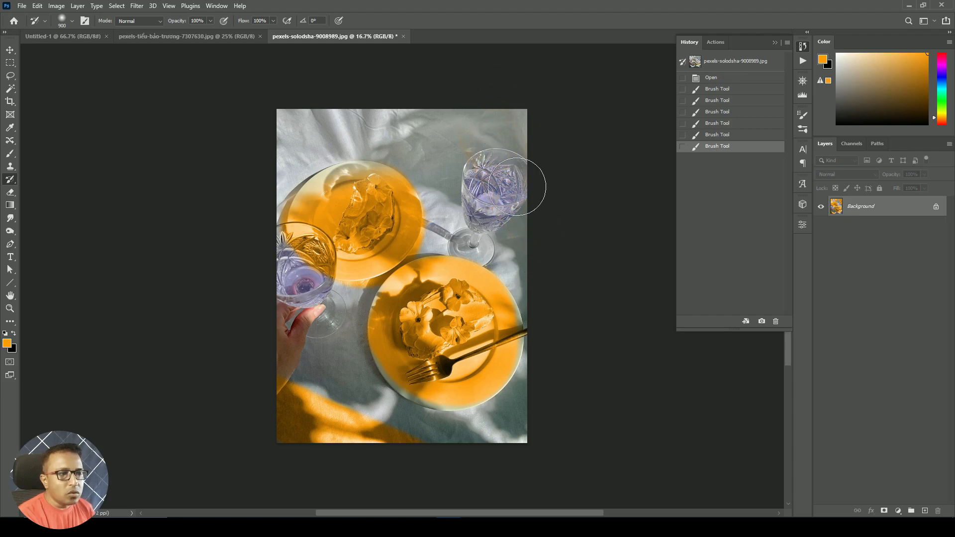
{"action": "mouse_move", "coordinate": [522, 211]}
{"action": "left_mouse_down"}
{"action": "mouse_move", "coordinate": [503, 49]}
{"action": "mouse_move", "coordinate": [520, 85]}
{"action": "left_mouse_up"}
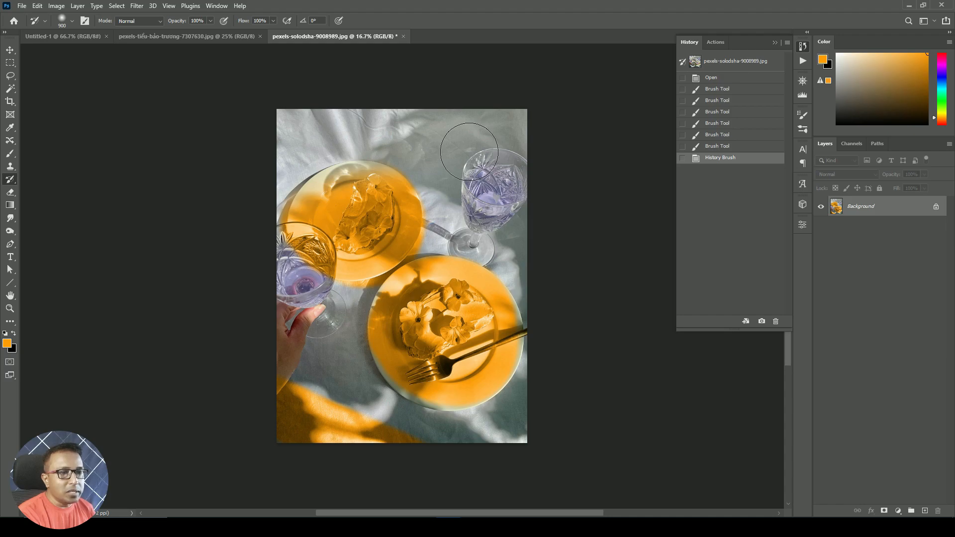
{"action": "left_click_drag", "start_coordinate": [515, 200], "coordinate": [556, 259]}
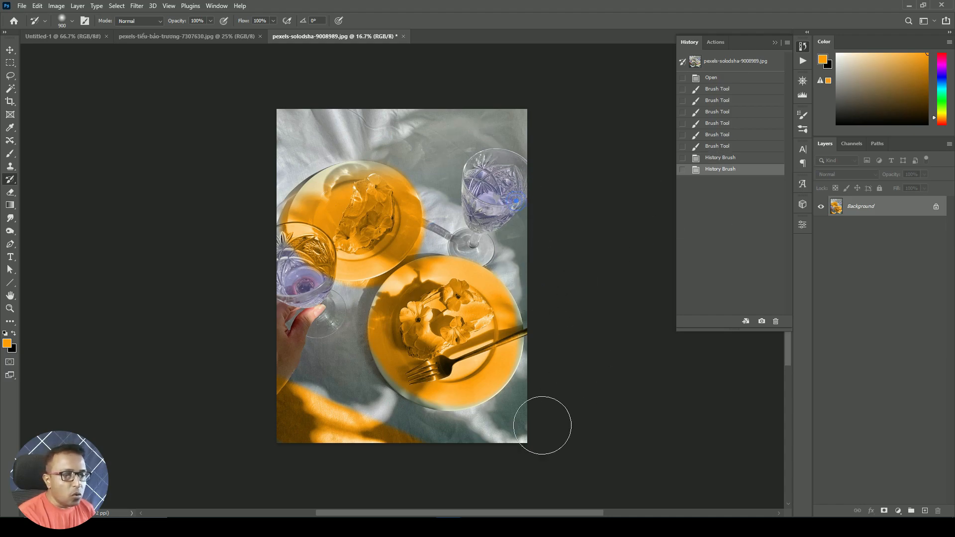
Restore the original lower-left corner with the History Brush Tool, and add a new layer with a short History Brush stroke at the photo's right edge.
{"action": "mouse_move", "coordinate": [452, 463]}
{"action": "left_mouse_down"}
{"action": "mouse_move", "coordinate": [336, 426]}
{"action": "mouse_move", "coordinate": [228, 356]}
{"action": "mouse_move", "coordinate": [469, 457]}
{"action": "mouse_move", "coordinate": [233, 403]}
{"action": "mouse_move", "coordinate": [269, 442]}
{"action": "left_mouse_up"}
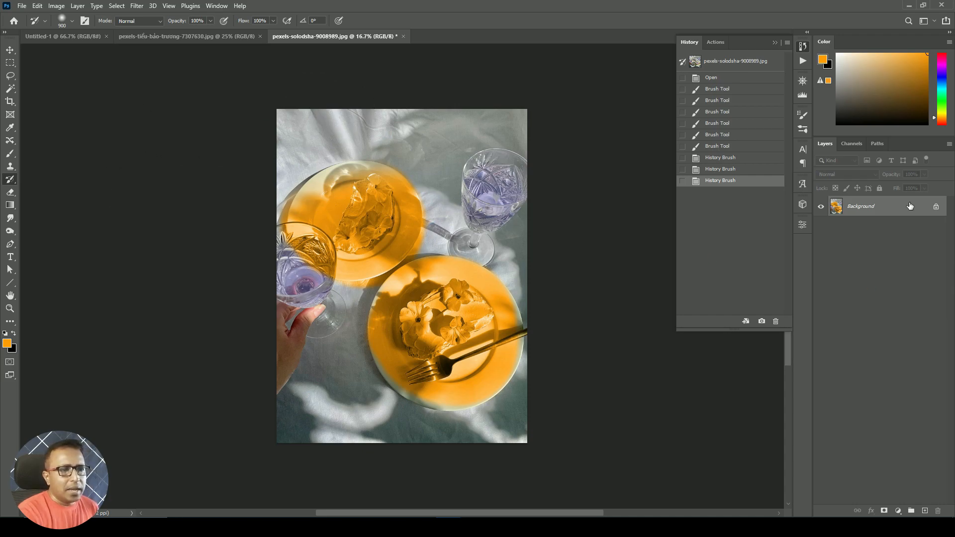
{"action": "left_click", "coordinate": [924, 511]}
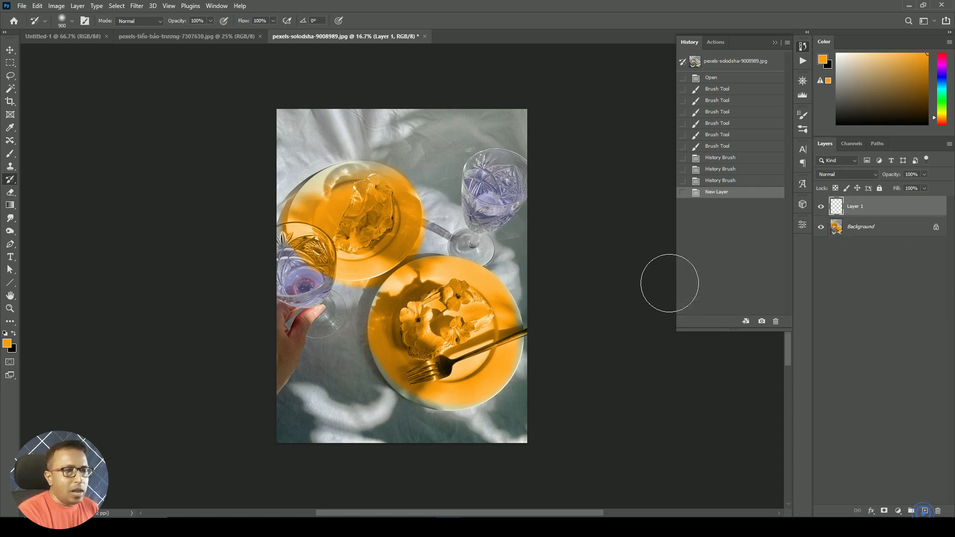
{"action": "left_click_drag", "start_coordinate": [530, 178], "coordinate": [527, 197]}
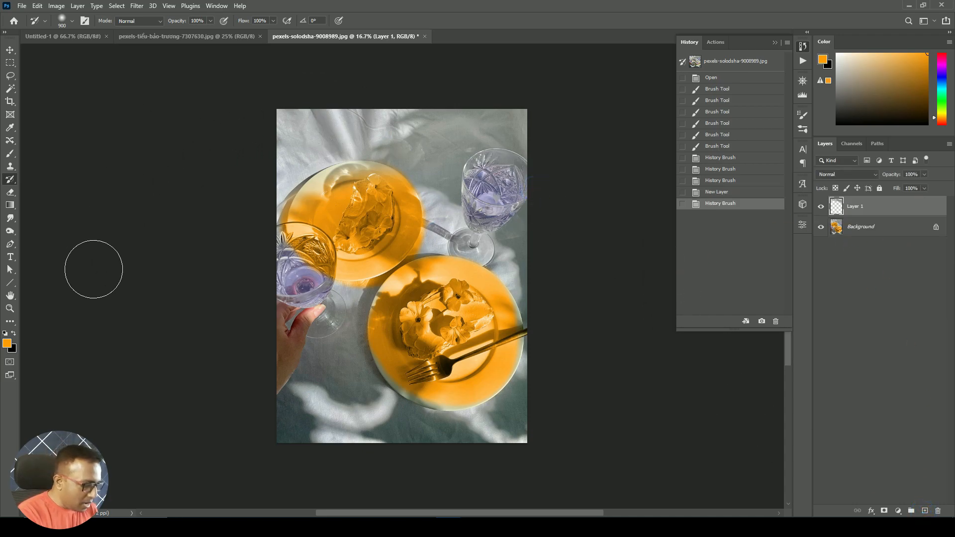
With the Brush Tool, paint red bands across the photo's upper and lower edges on the new layer, and toggle that layer's visibility off and on.
{"action": "key", "text": "b"}
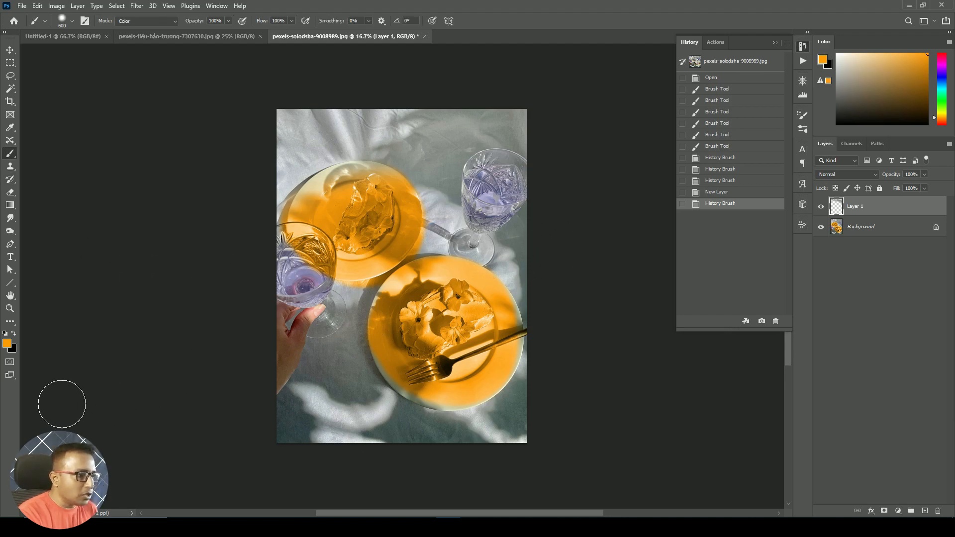
{"action": "left_click", "coordinate": [14, 334]}
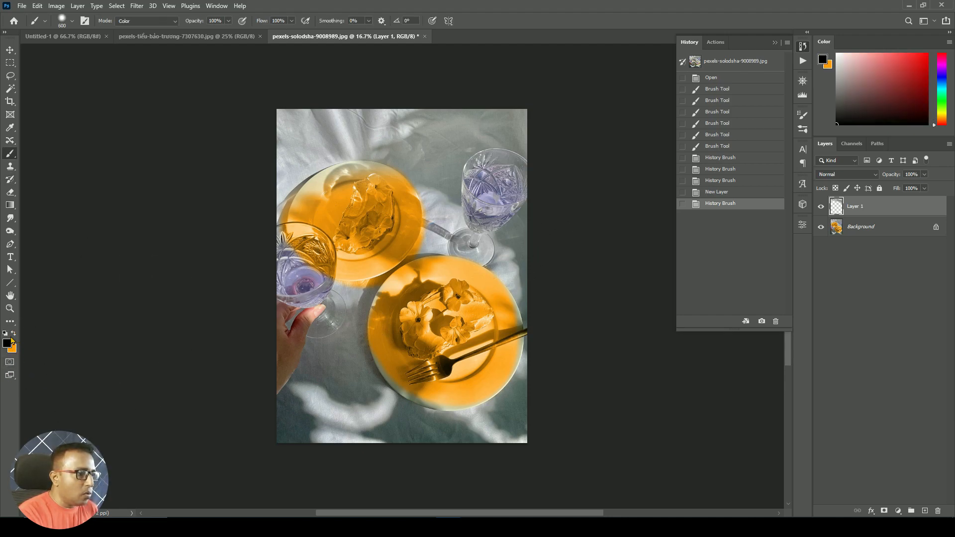
{"action": "left_click_drag", "start_coordinate": [918, 71], "coordinate": [934, 47]}
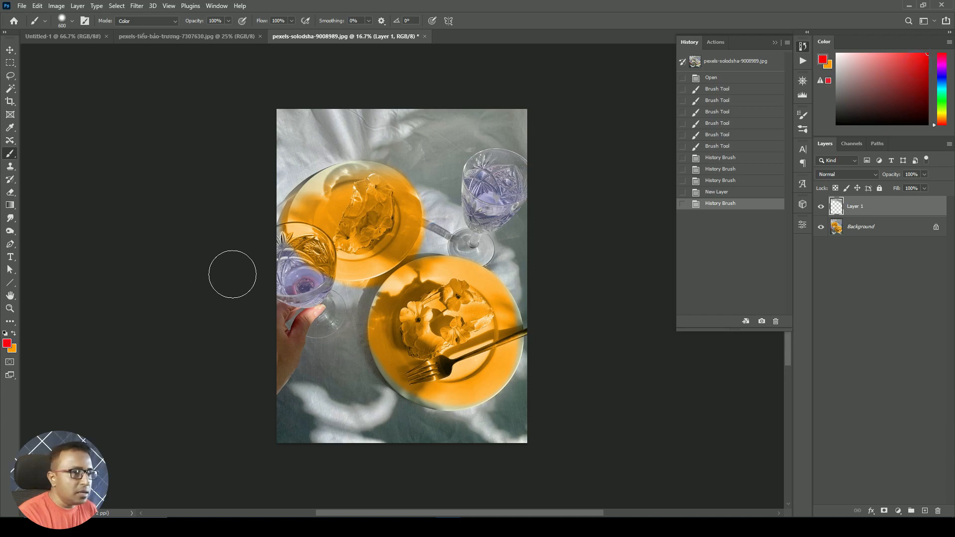
{"action": "mouse_move", "coordinate": [553, 156]}
{"action": "left_mouse_down"}
{"action": "mouse_move", "coordinate": [422, 125]}
{"action": "mouse_move", "coordinate": [199, 157]}
{"action": "left_mouse_up"}
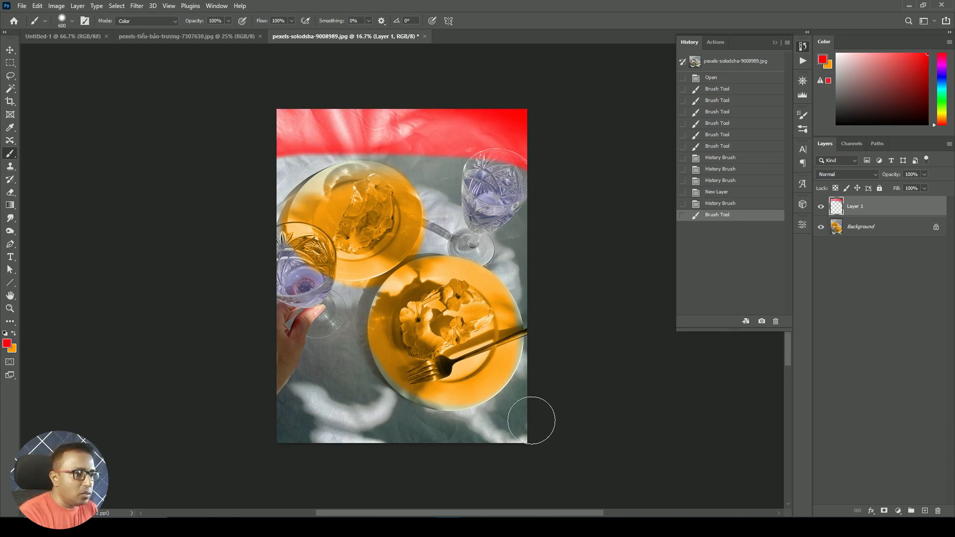
{"action": "left_click_drag", "start_coordinate": [530, 419], "coordinate": [299, 440]}
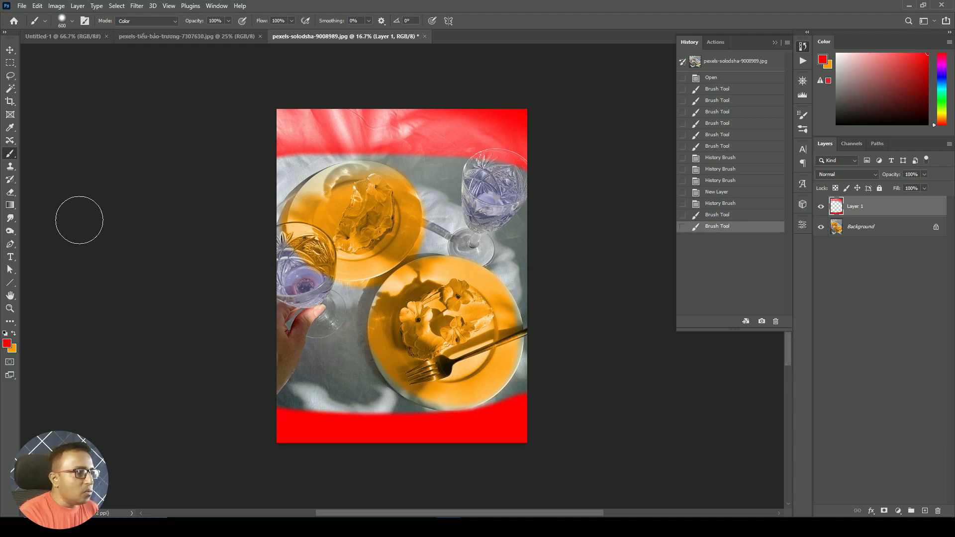
{"action": "left_click", "coordinate": [820, 207]}
{"action": "left_click", "coordinate": [820, 207]}
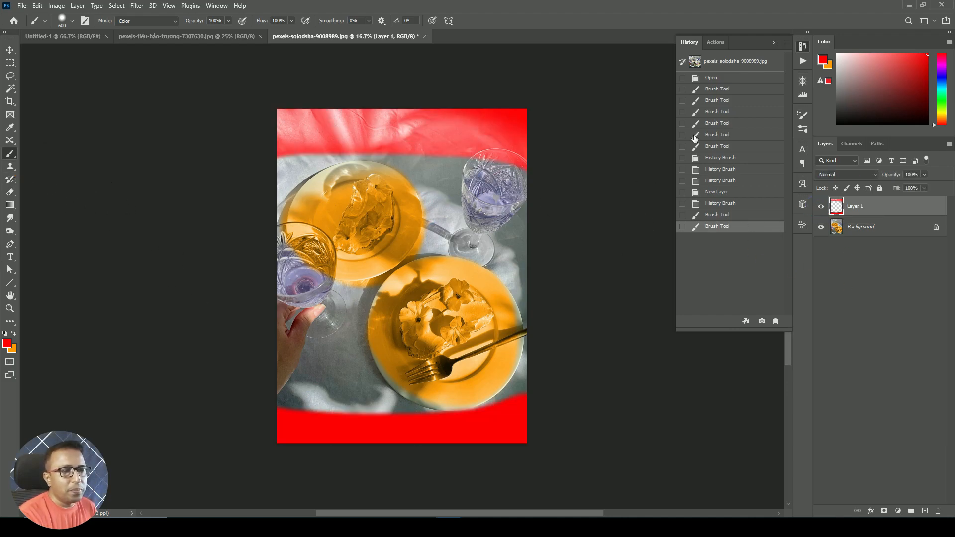
Compare the original photo state with the latest Brush Tool state in the history, and save a new snapshot of the latest state.
{"action": "left_click", "coordinate": [721, 65]}
{"action": "key", "text": "ctrl+z"}
{"action": "key", "text": "y"}
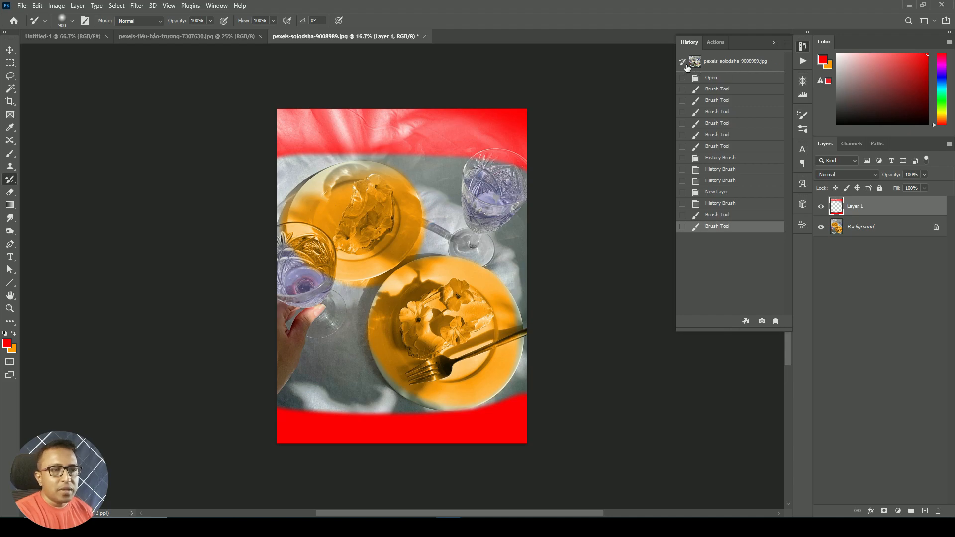
{"action": "left_click", "coordinate": [728, 62]}
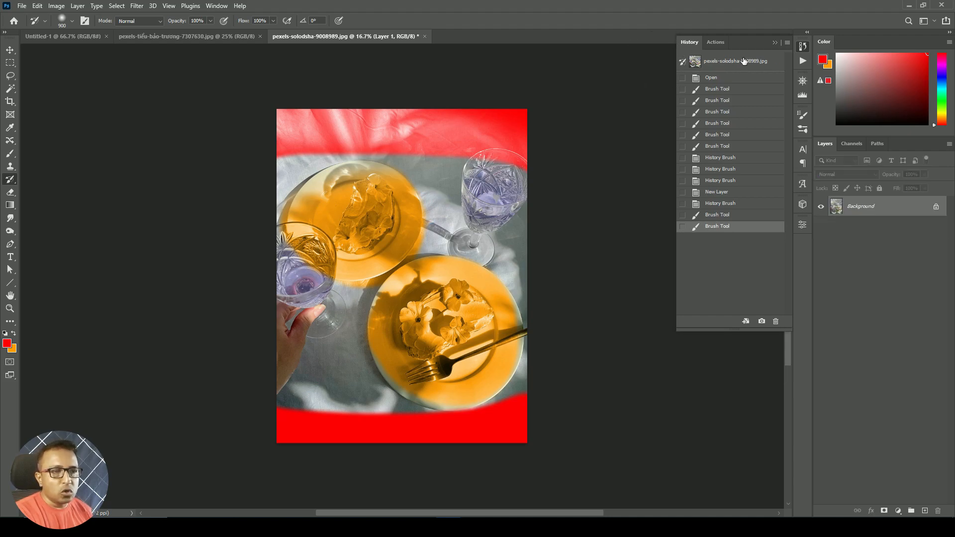
{"action": "left_click", "coordinate": [717, 227]}
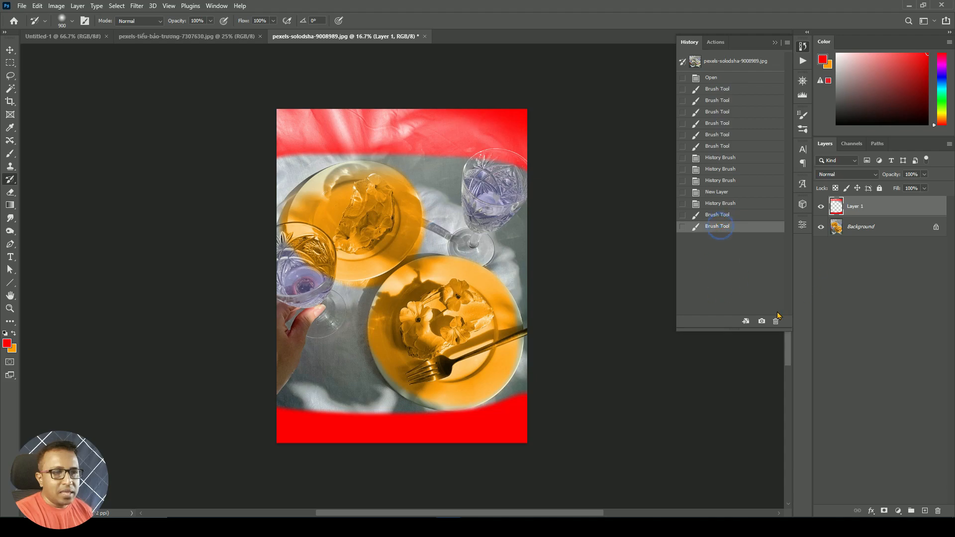
{"action": "left_click", "coordinate": [762, 323]}
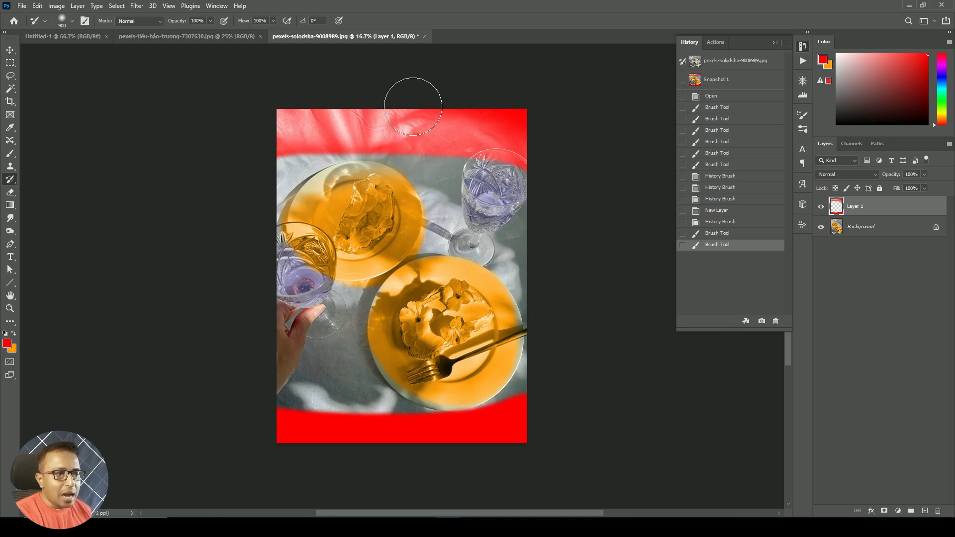
Activate Snapshot 1, try a History Brush stroke across the middle of the photo, and undo it.
{"action": "left_click", "coordinate": [758, 85]}
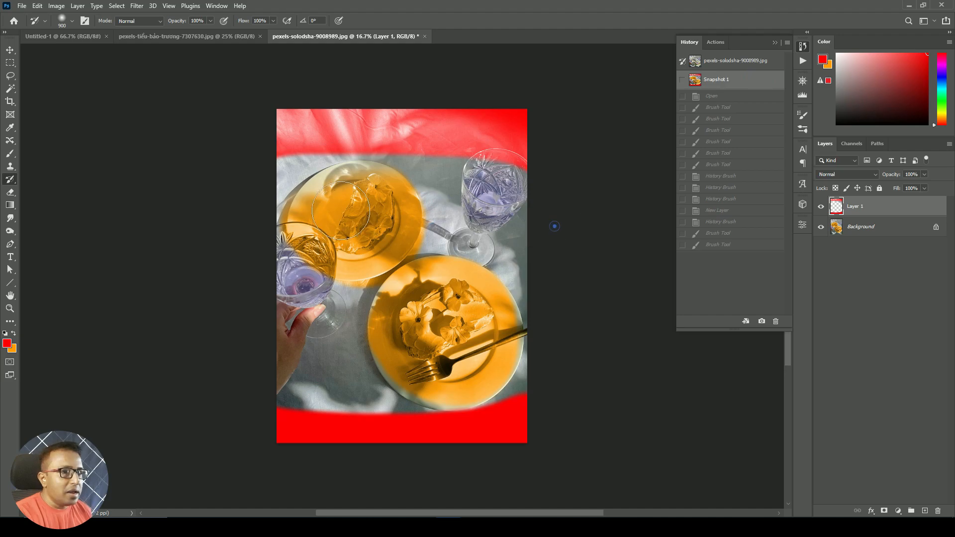
{"action": "left_click_drag", "start_coordinate": [554, 226], "coordinate": [214, 262]}
{"action": "key", "text": "ctrl+z"}
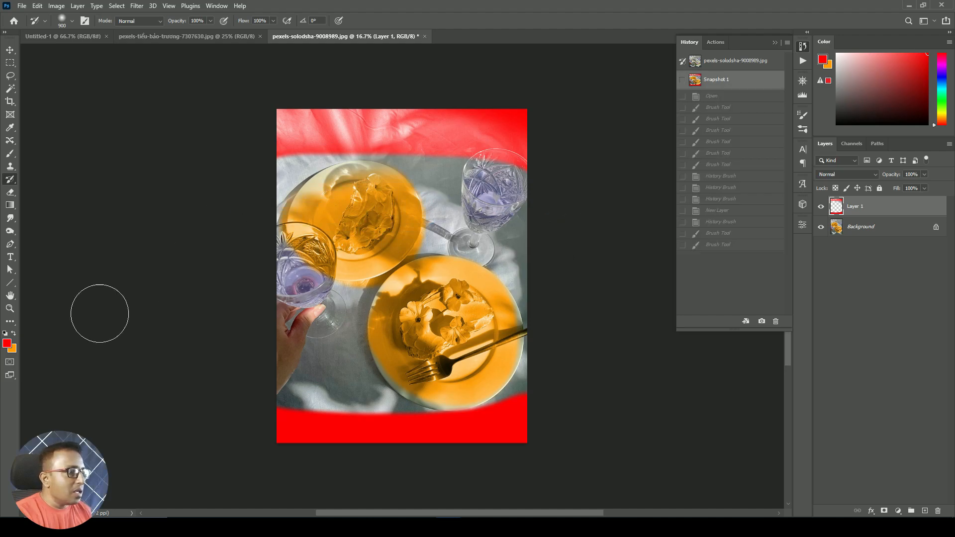
Paint two red bands across the plates with the Brush Tool, and restore the middle of the photo with the History Brush Tool.
{"action": "left_click", "coordinate": [10, 153]}
{"action": "left_click_drag", "start_coordinate": [249, 244], "coordinate": [593, 224]}
{"action": "left_click_drag", "start_coordinate": [262, 322], "coordinate": [635, 313]}
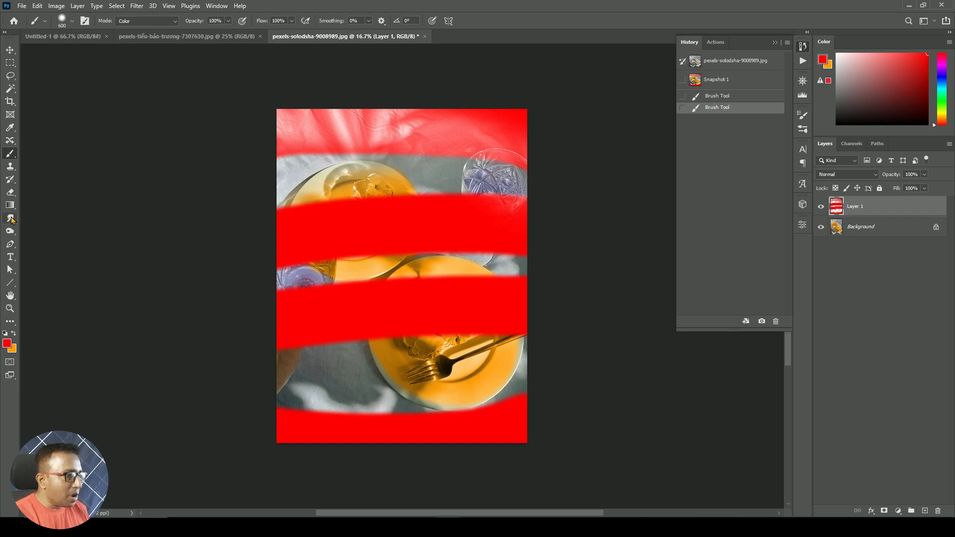
{"action": "left_click", "coordinate": [11, 179]}
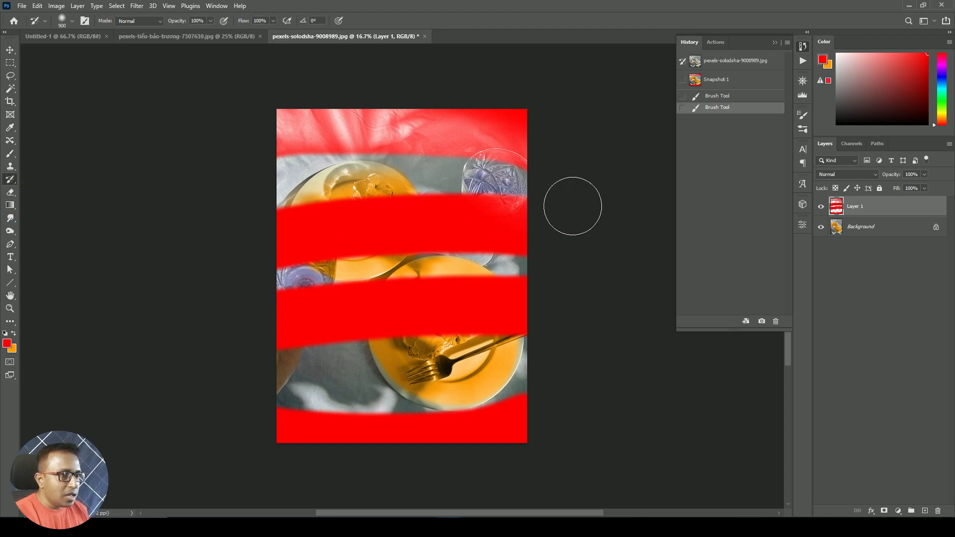
{"action": "mouse_move", "coordinate": [544, 205]}
{"action": "left_mouse_down"}
{"action": "mouse_move", "coordinate": [320, 213]}
{"action": "mouse_move", "coordinate": [618, 265]}
{"action": "mouse_move", "coordinate": [179, 282]}
{"action": "mouse_move", "coordinate": [413, 323]}
{"action": "mouse_move", "coordinate": [657, 159]}
{"action": "mouse_move", "coordinate": [185, 215]}
{"action": "mouse_move", "coordinate": [230, 300]}
{"action": "mouse_move", "coordinate": [609, 292]}
{"action": "mouse_move", "coordinate": [261, 305]}
{"action": "left_mouse_up"}
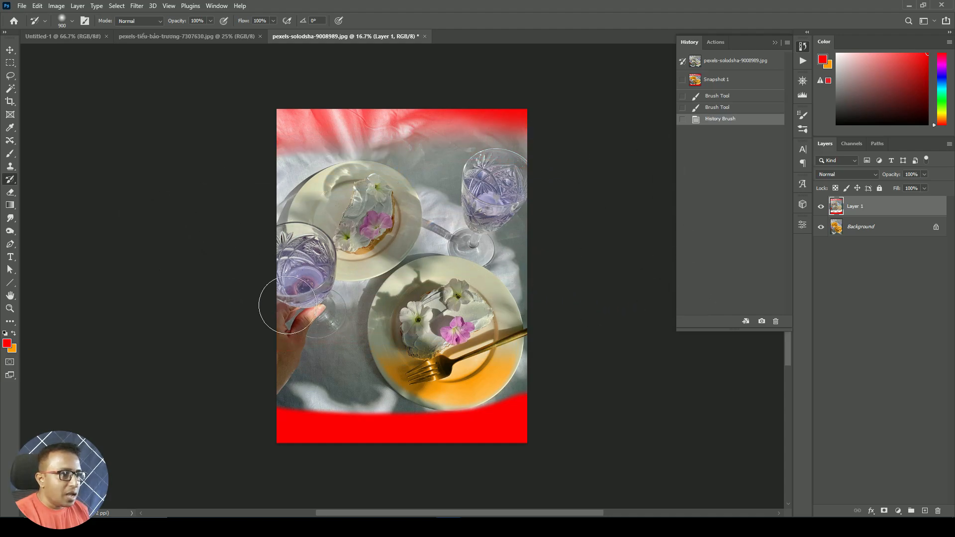
Return to Snapshot 1, try a History Brush stroke over both dessert plates, and undo it.
{"action": "left_click", "coordinate": [716, 80]}
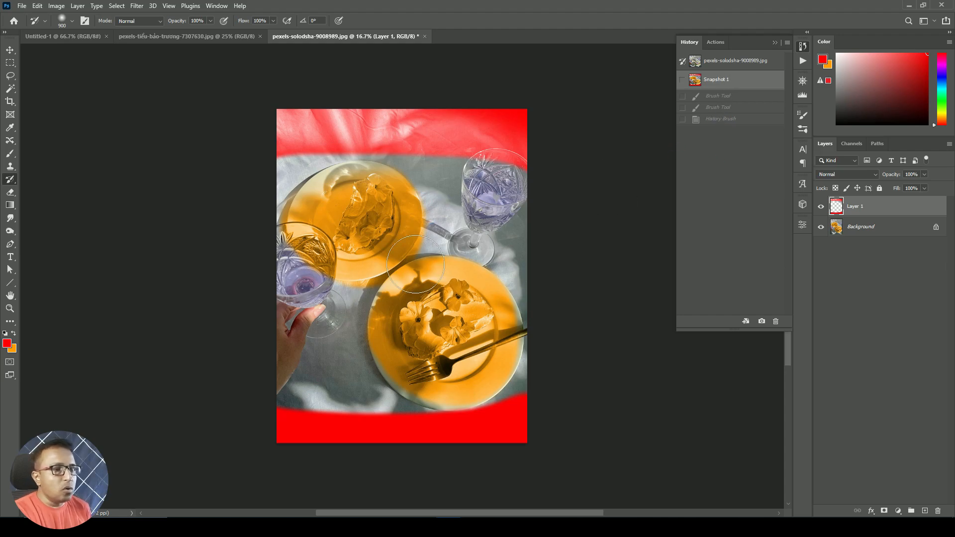
{"action": "left_click_drag", "start_coordinate": [566, 341], "coordinate": [39, 208]}
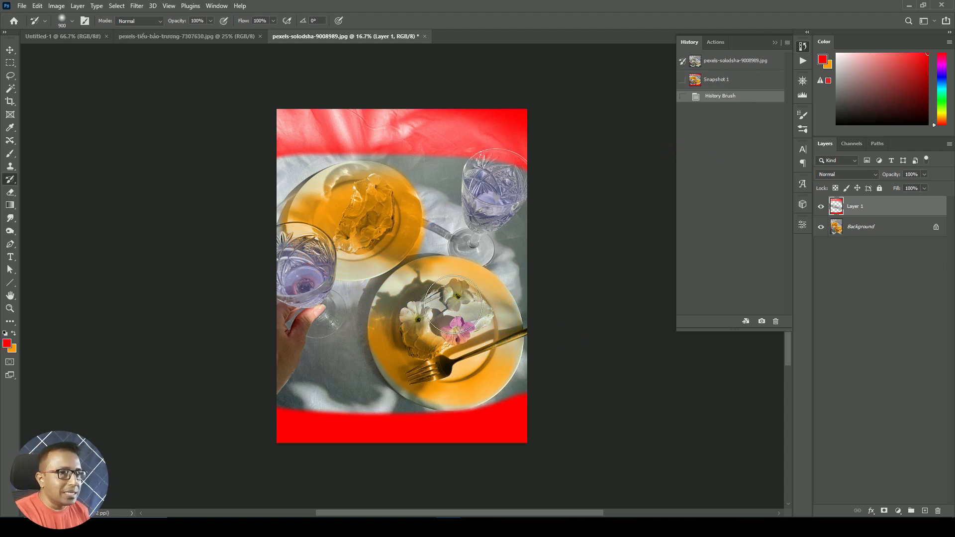
{"action": "key", "text": "ctrl+z"}
Cover most of both plates with red using the Brush Tool, and revert to Snapshot 1.
{"action": "key", "text": "b"}
{"action": "mouse_move", "coordinate": [527, 364]}
{"action": "left_mouse_down"}
{"action": "mouse_move", "coordinate": [404, 260]}
{"action": "mouse_move", "coordinate": [381, 225]}
{"action": "mouse_move", "coordinate": [433, 241]}
{"action": "mouse_move", "coordinate": [438, 302]}
{"action": "mouse_move", "coordinate": [512, 331]}
{"action": "mouse_move", "coordinate": [600, 327]}
{"action": "left_mouse_up"}
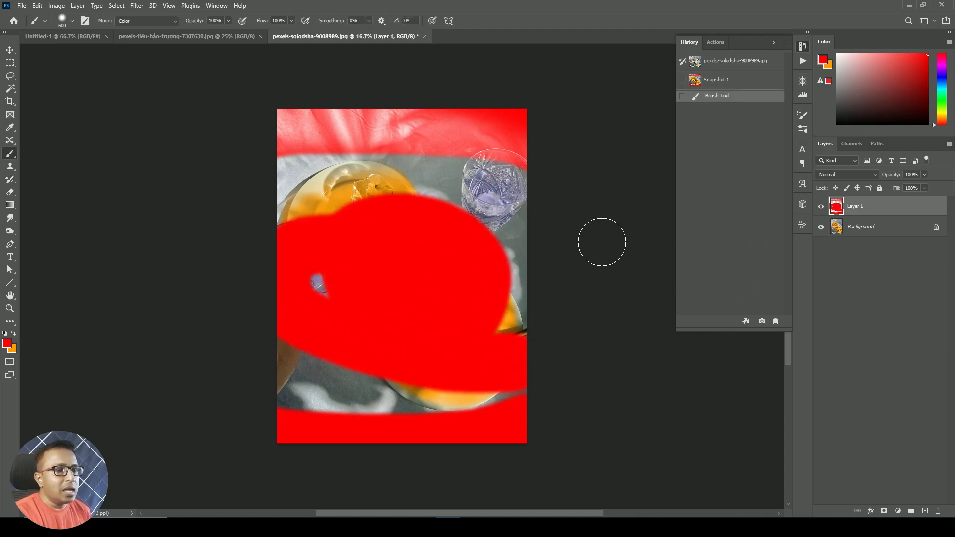
{"action": "left_click", "coordinate": [736, 86]}
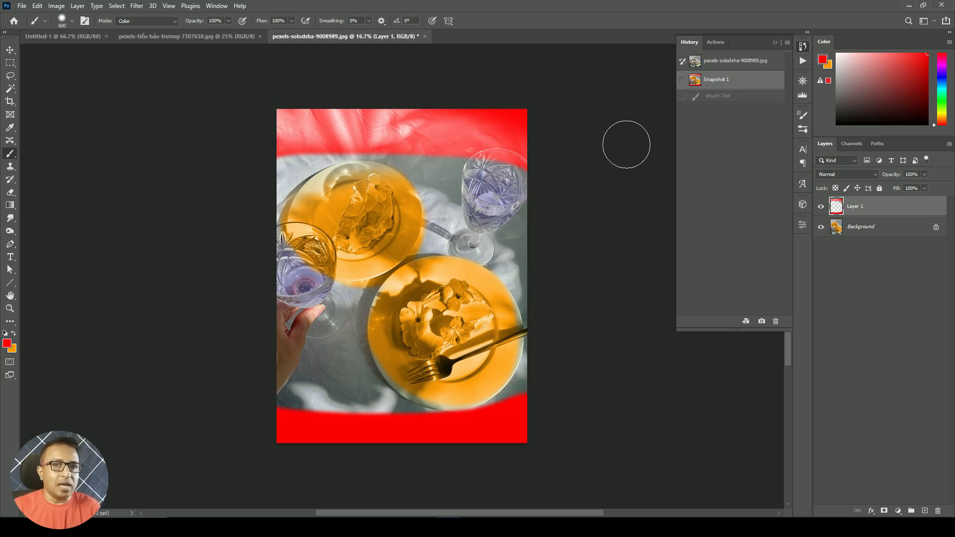
Switch to the Art History Brush Tool at 400 px, try a stroke across the upper part of the photo, and undo it.
{"action": "left_click", "coordinate": [12, 183]}
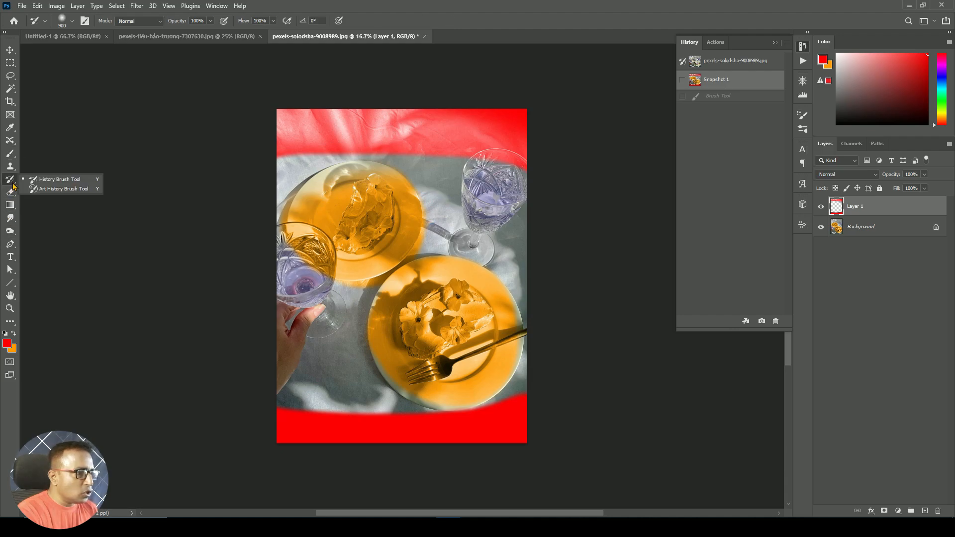
{"action": "left_click", "coordinate": [49, 189]}
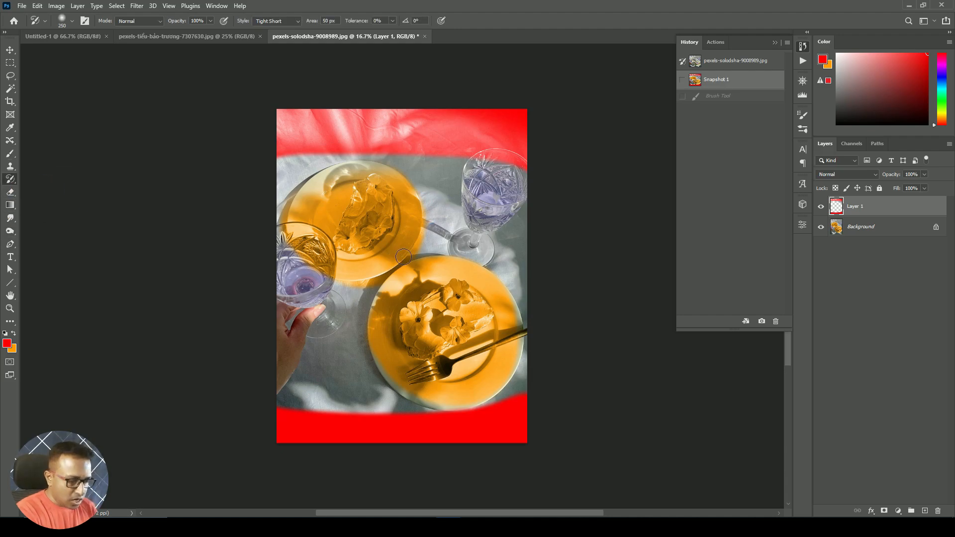
{"action": "key", "text": "bracketright"}
{"action": "key", "text": "bracketright"}
{"action": "mouse_move", "coordinate": [523, 165]}
{"action": "left_mouse_down"}
{"action": "mouse_move", "coordinate": [379, 145]}
{"action": "mouse_move", "coordinate": [335, 168]}
{"action": "left_mouse_up"}
{"action": "key", "text": "ctrl+z"}
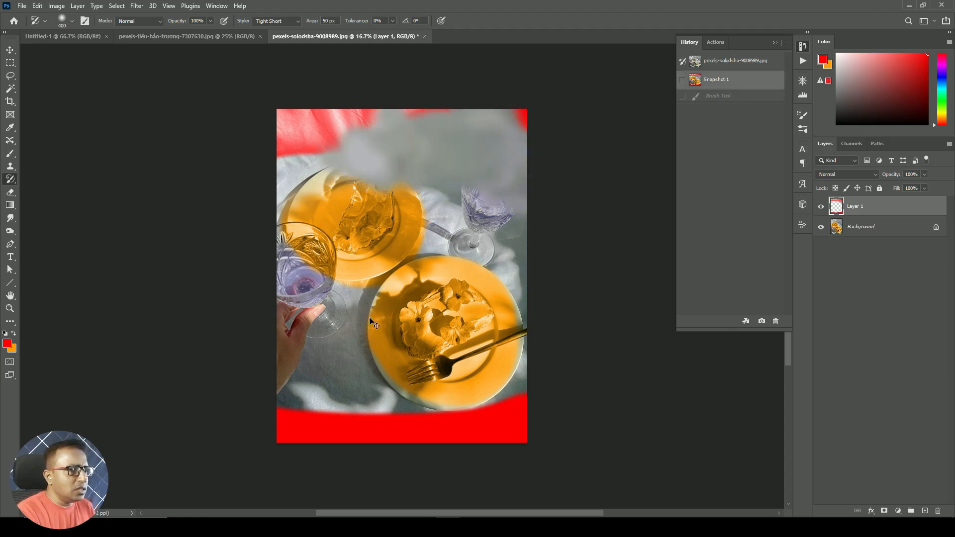
Revert the photo to its original history state and delete Snapshot 1.
{"action": "left_click", "coordinate": [752, 60]}
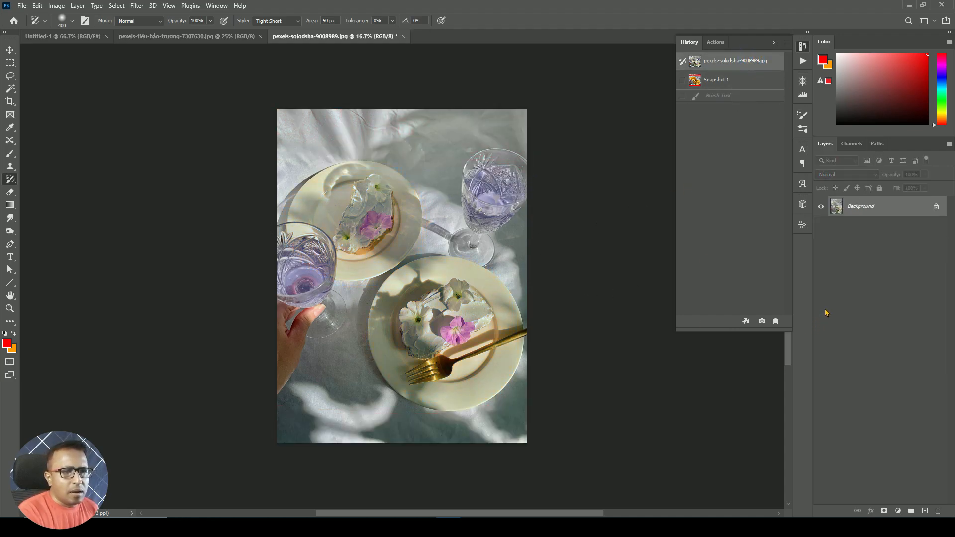
{"action": "key", "text": "ctrl+z"}
{"action": "left_click_drag", "start_coordinate": [746, 82], "coordinate": [778, 324]}
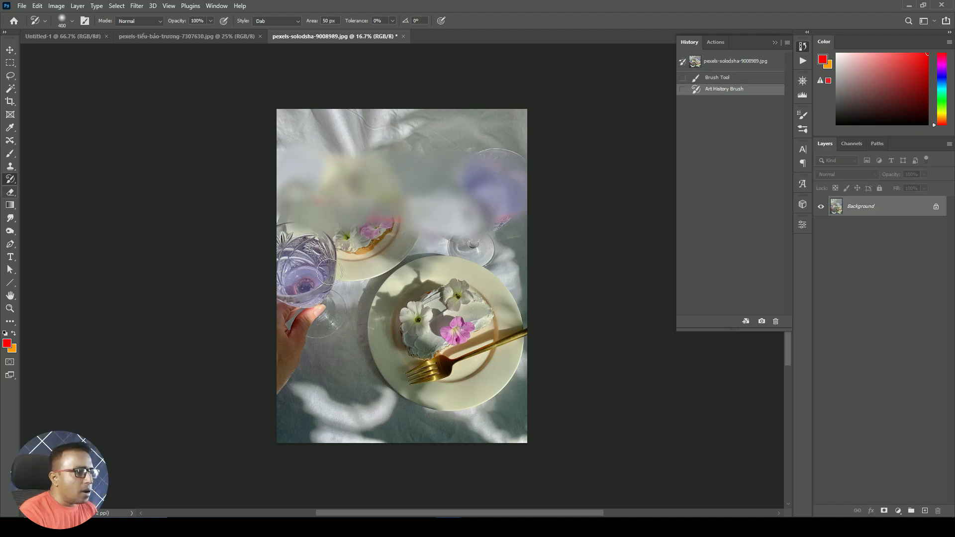
Paint over the glasses and dessert plates with the Art History Brush Tool in the Dab style.
{"action": "mouse_move", "coordinate": [342, 236]}
{"action": "left_mouse_down"}
{"action": "mouse_move", "coordinate": [431, 248]}
{"action": "mouse_move", "coordinate": [318, 268]}
{"action": "mouse_move", "coordinate": [299, 224]}
{"action": "mouse_move", "coordinate": [388, 303]}
{"action": "mouse_move", "coordinate": [417, 300]}
{"action": "mouse_move", "coordinate": [448, 348]}
{"action": "mouse_move", "coordinate": [363, 283]}
{"action": "mouse_move", "coordinate": [385, 288]}
{"action": "left_mouse_up"}
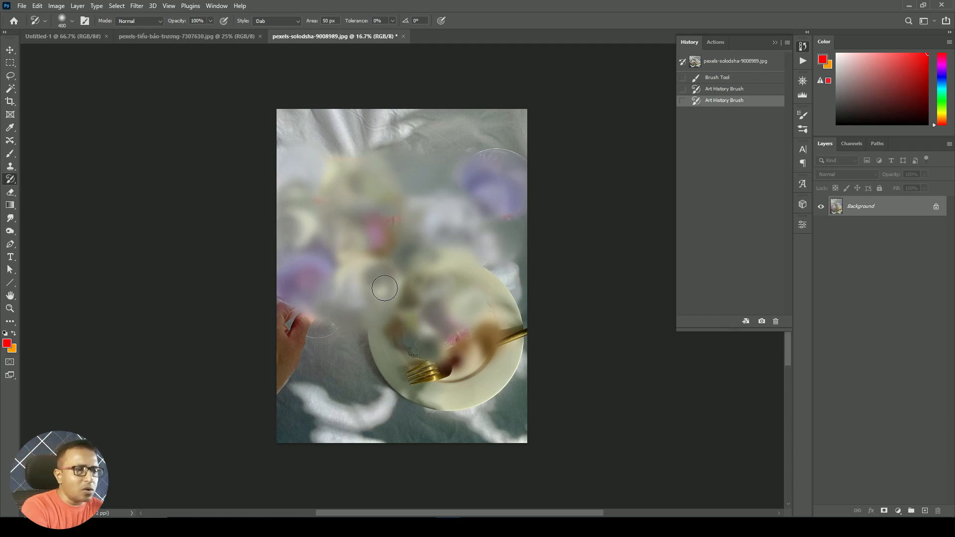
{"action": "left_click", "coordinate": [400, 227]}
{"action": "mouse_move", "coordinate": [499, 152]}
{"action": "left_mouse_down"}
{"action": "mouse_move", "coordinate": [382, 149]}
{"action": "mouse_move", "coordinate": [496, 148]}
{"action": "mouse_move", "coordinate": [352, 122]}
{"action": "mouse_move", "coordinate": [264, 136]}
{"action": "mouse_move", "coordinate": [301, 219]}
{"action": "mouse_move", "coordinate": [300, 194]}
{"action": "left_mouse_up"}
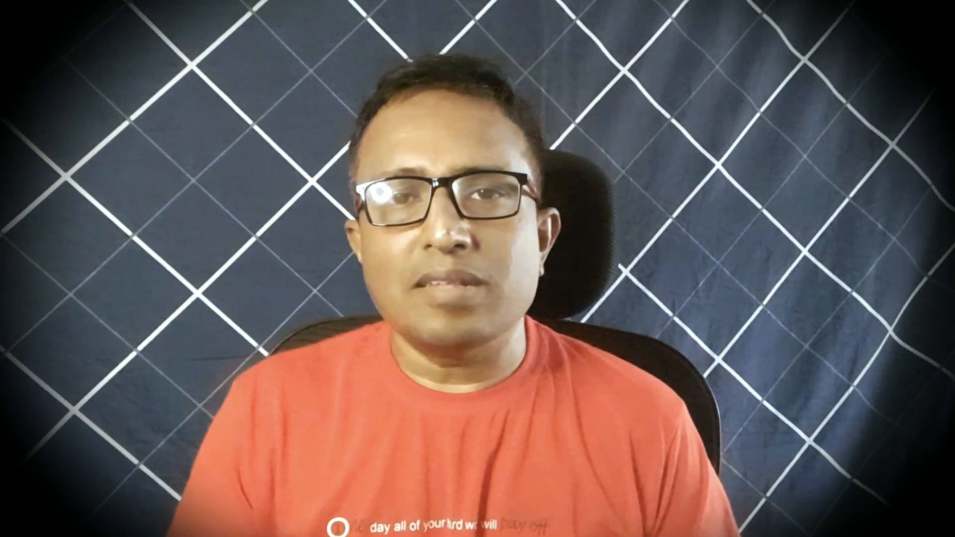